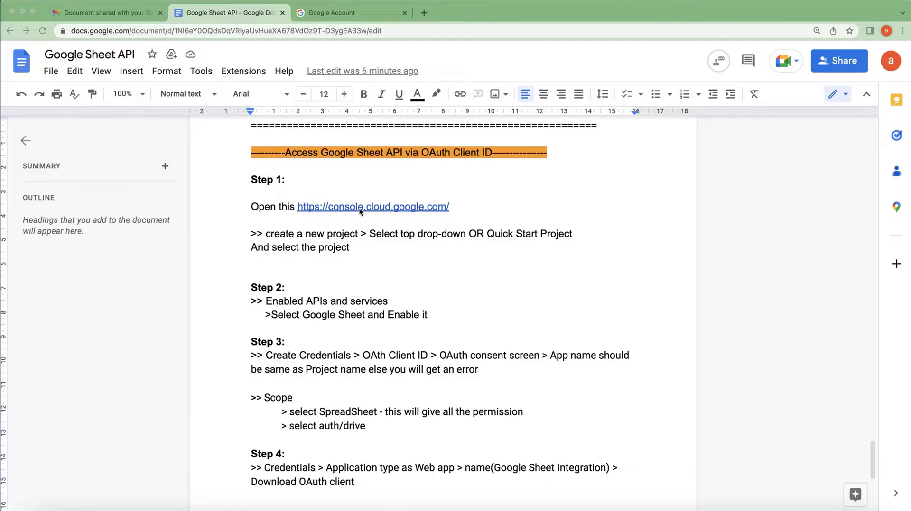
Open the Google Cloud console link from Step 1 of the setup document and accept the Terms of Service
{"action": "left_click", "coordinate": [461, 215]}
{"action": "left_click", "coordinate": [389, 224]}
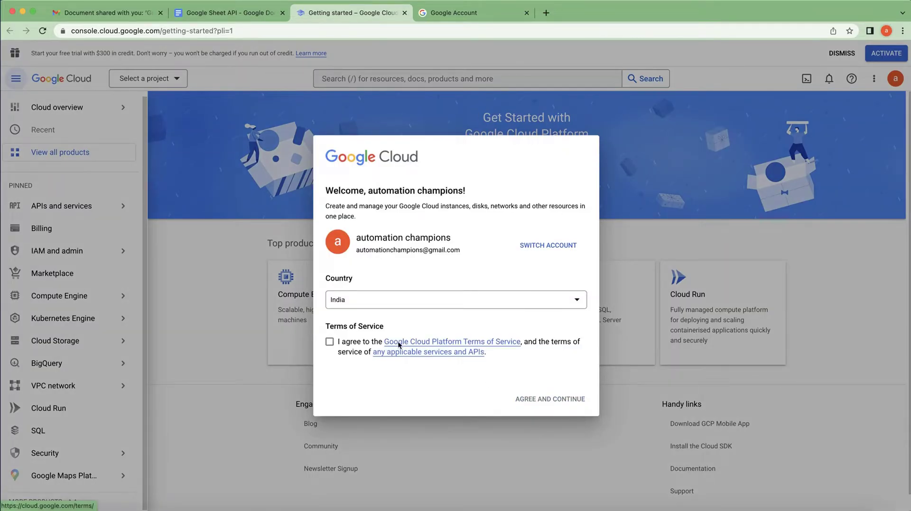
{"action": "left_click", "coordinate": [330, 342]}
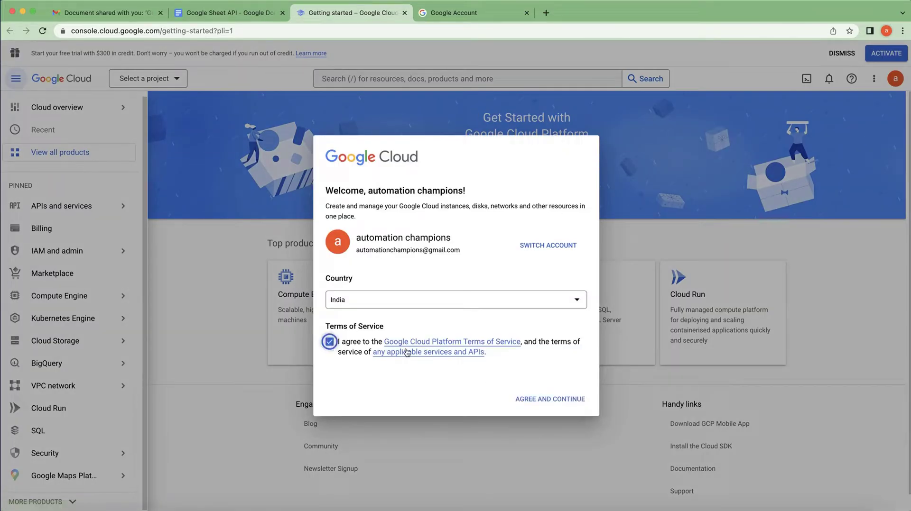
{"action": "left_click", "coordinate": [573, 406]}
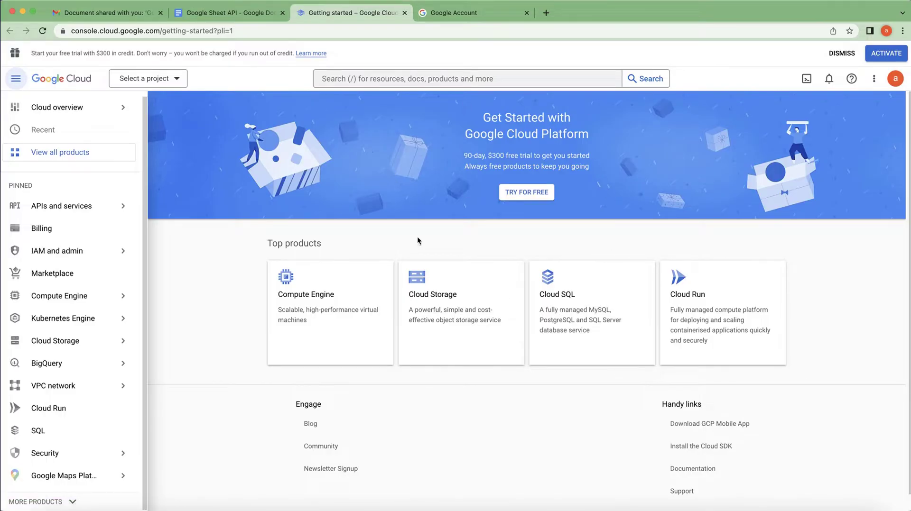
Check Step 1 of the setup document and start a new cloud project named "Automation Project"
{"action": "left_click", "coordinate": [244, 17]}
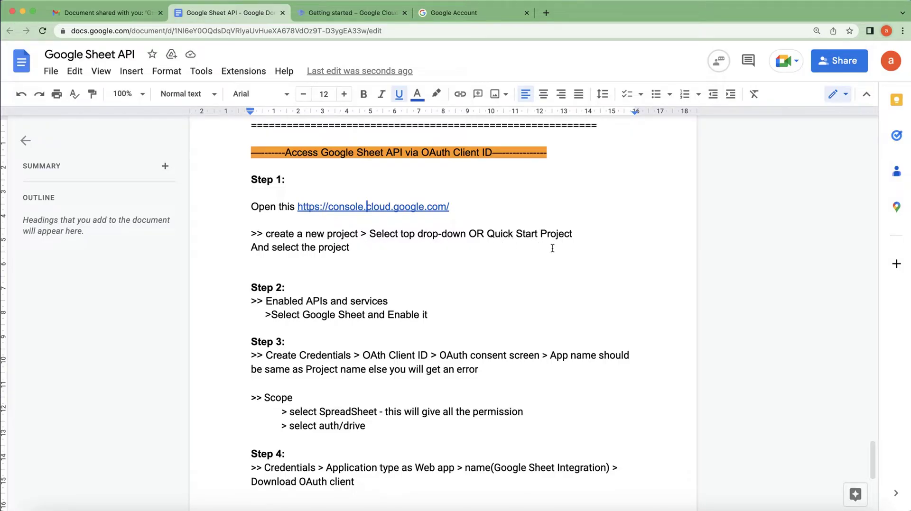
{"action": "left_click", "coordinate": [353, 17]}
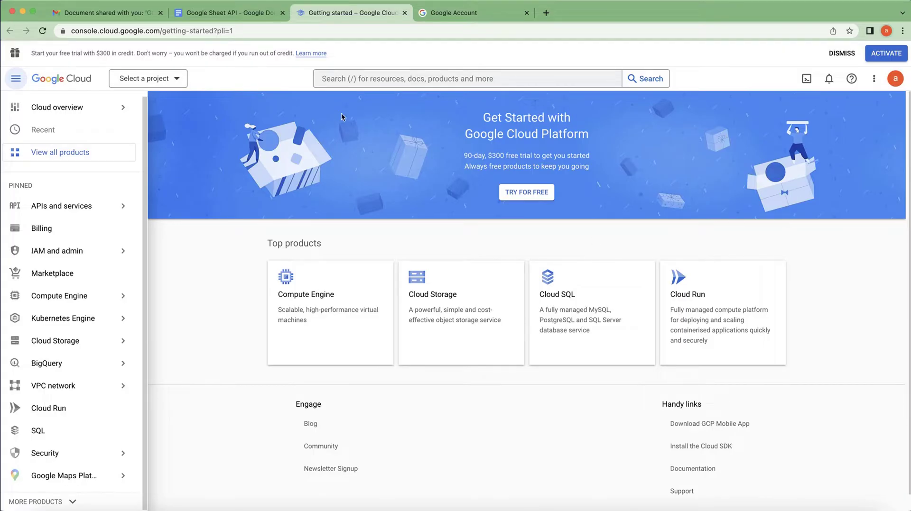
{"action": "left_click", "coordinate": [180, 80]}
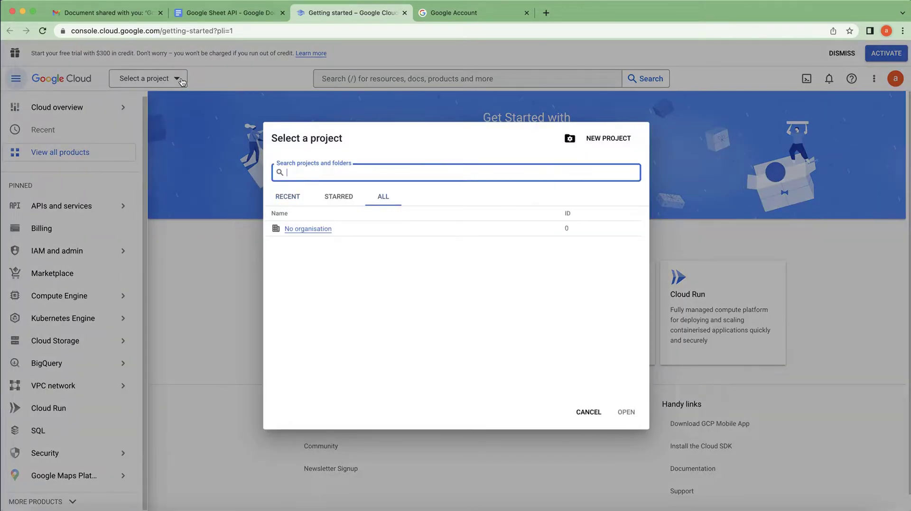
{"action": "left_click", "coordinate": [608, 139]}
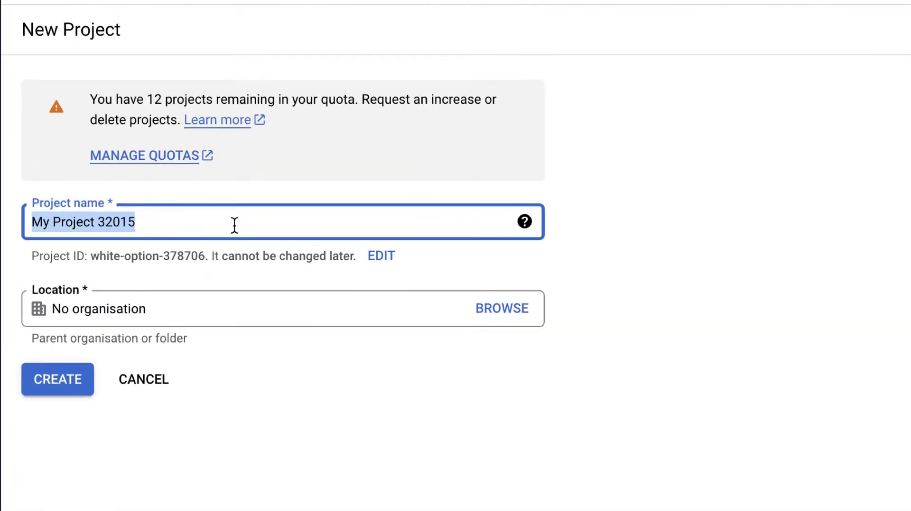
{"action": "left_click", "coordinate": [216, 222]}
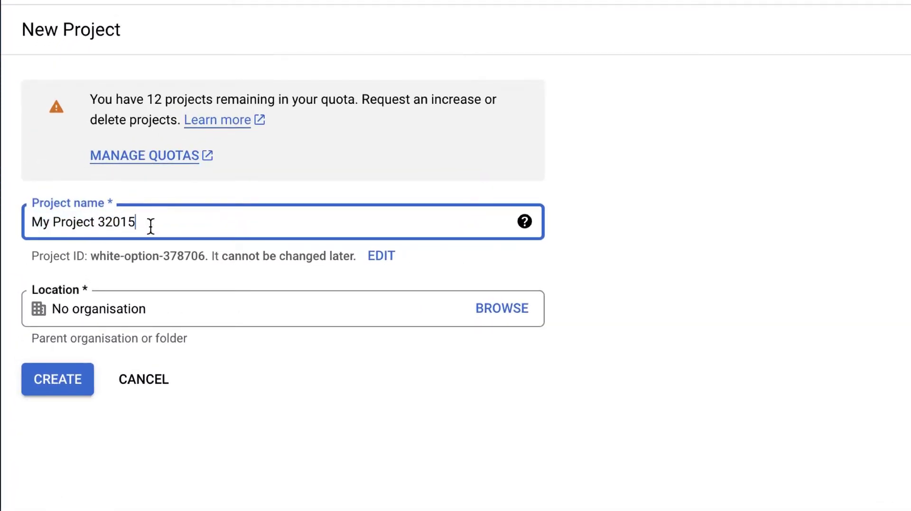
{"action": "left_click_drag", "start_coordinate": [185, 228], "coordinate": [13, 229]}
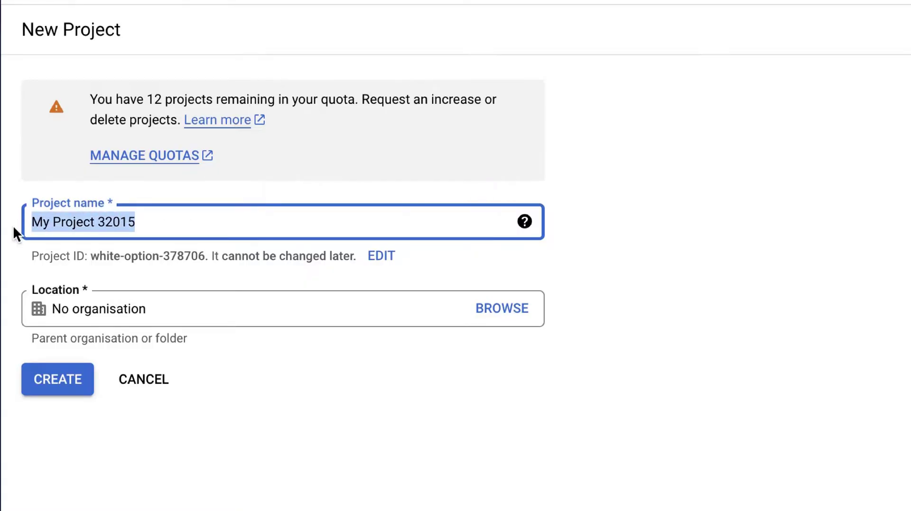
{"action": "type", "text": "Automation"}
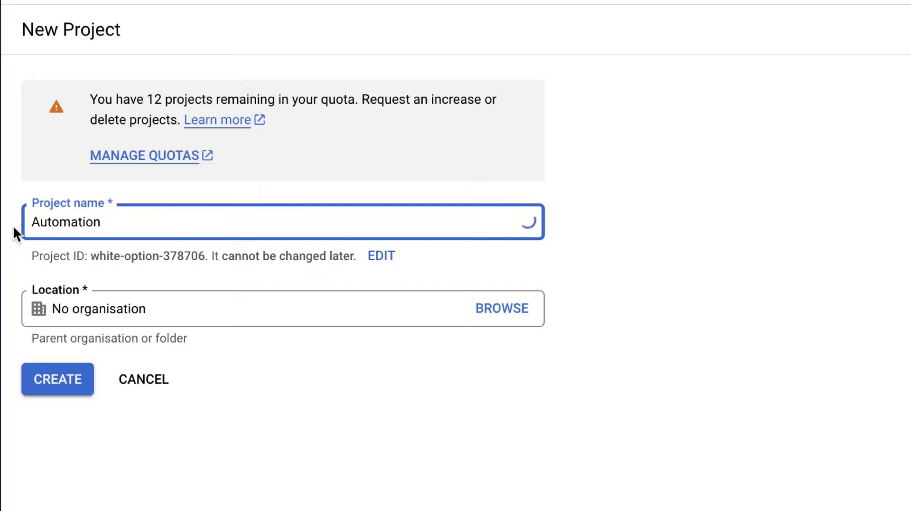
{"action": "type", "text": " Project"}
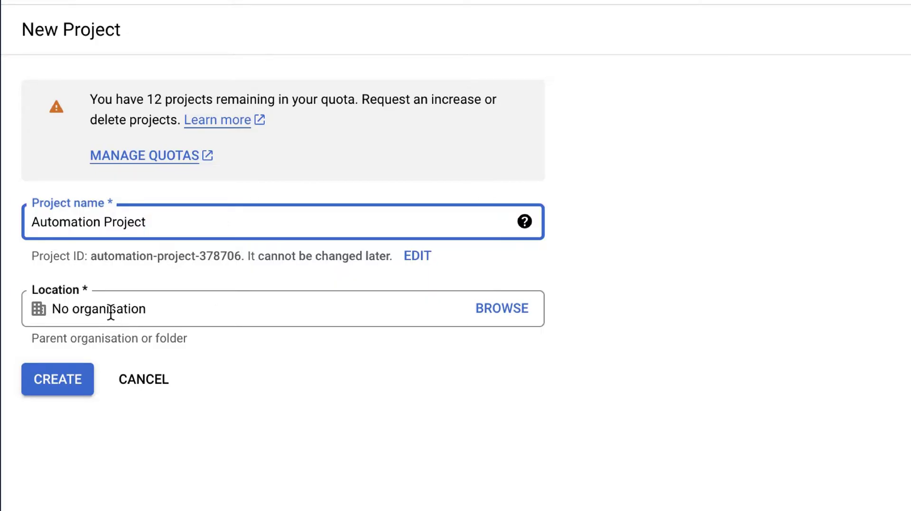
{"action": "left_click", "coordinate": [174, 311]}
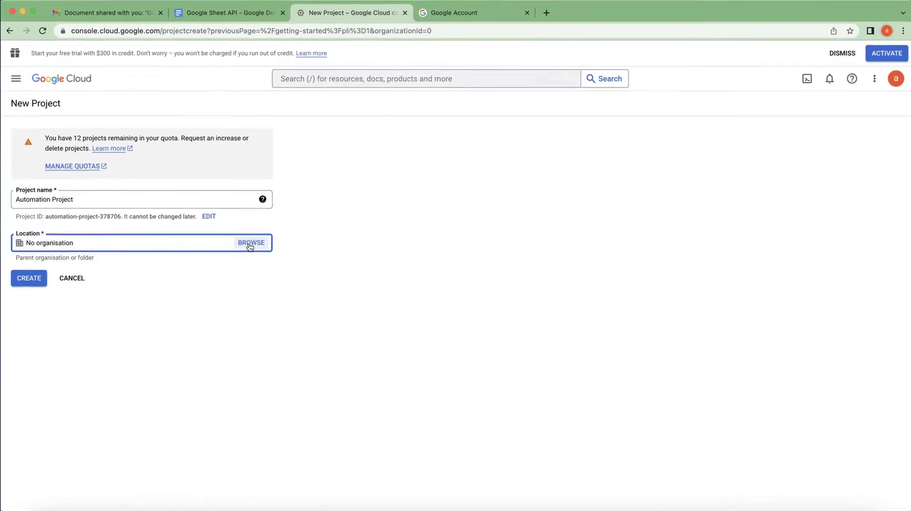
{"action": "left_click", "coordinate": [250, 244]}
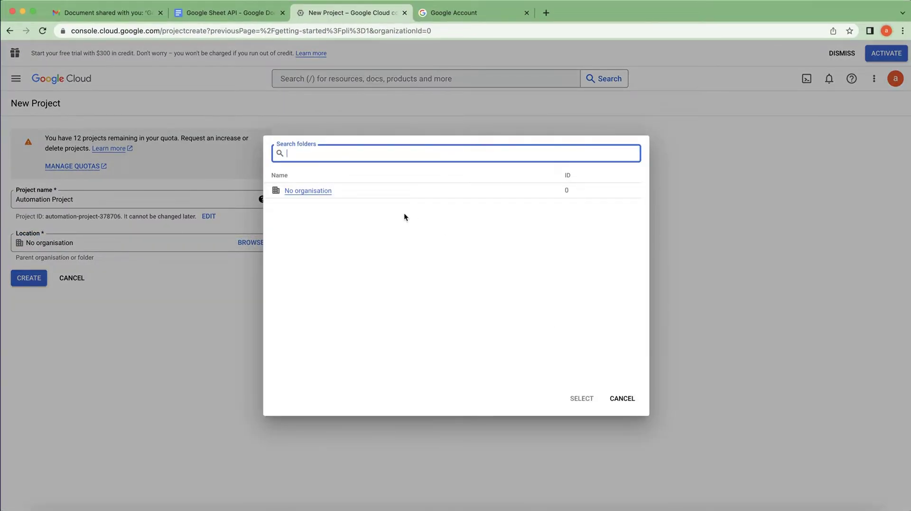
{"action": "left_click", "coordinate": [622, 399]}
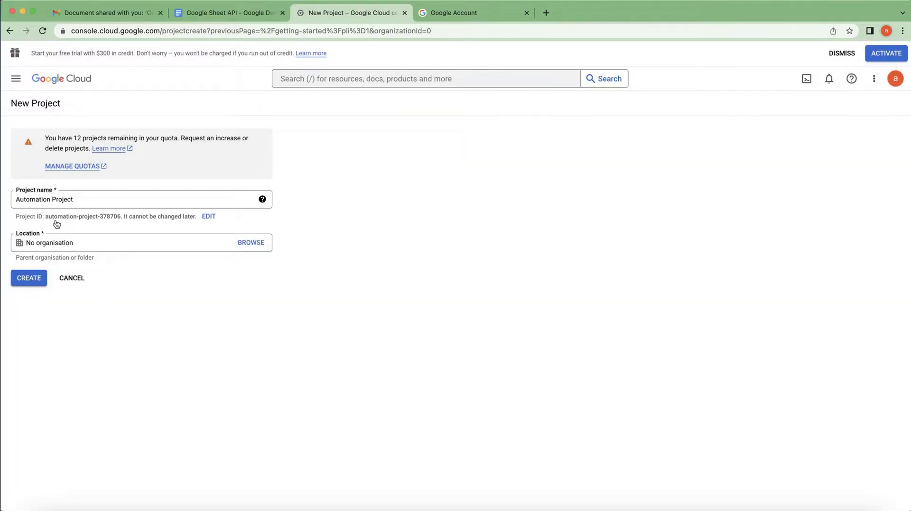
Create the new project and select it to open its dashboard
{"action": "left_click", "coordinate": [35, 280]}
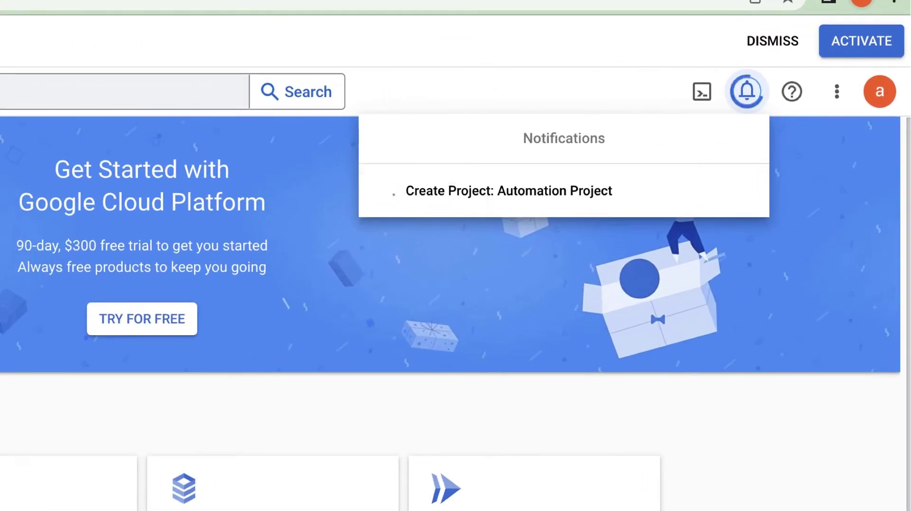
{"action": "left_click", "coordinate": [464, 225]}
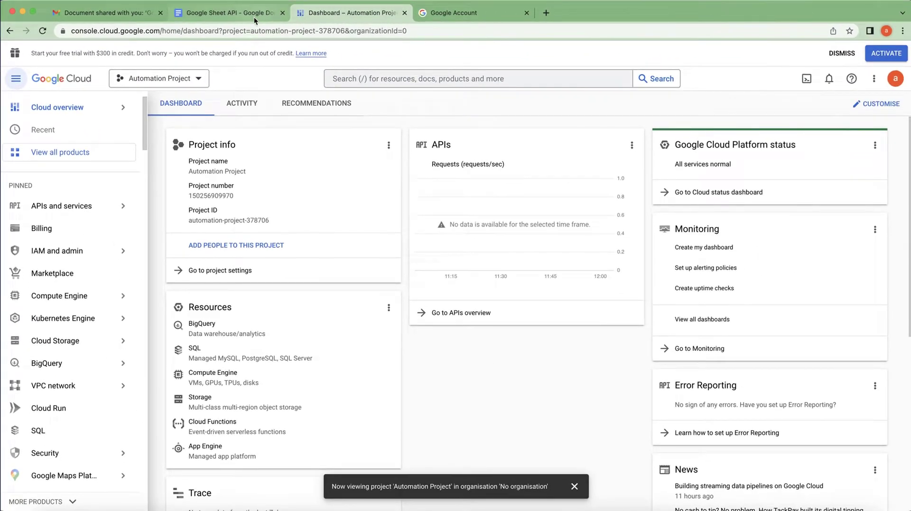
Read Step 2 of the setup document and open the project's Enabled APIs and services page in the cloud console
{"action": "left_click", "coordinate": [255, 14]}
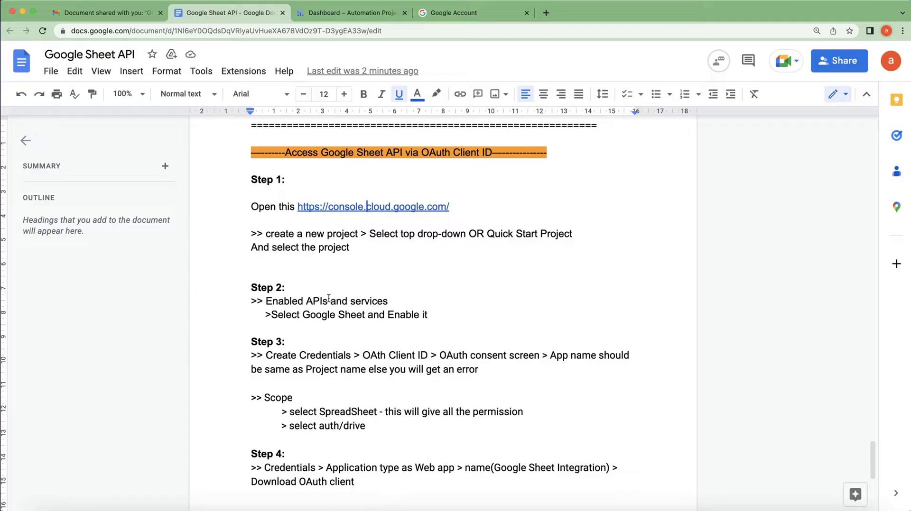
{"action": "left_click_drag", "start_coordinate": [265, 301], "coordinate": [432, 314]}
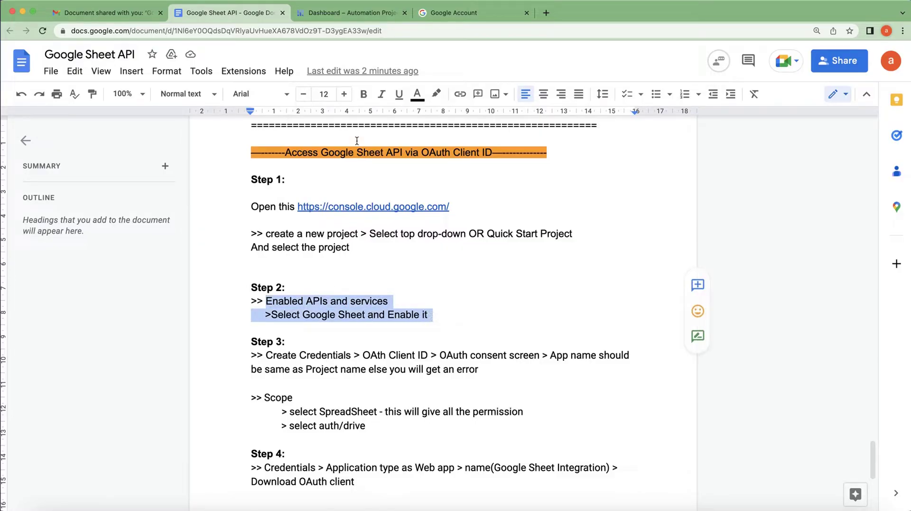
{"action": "left_click", "coordinate": [328, 16]}
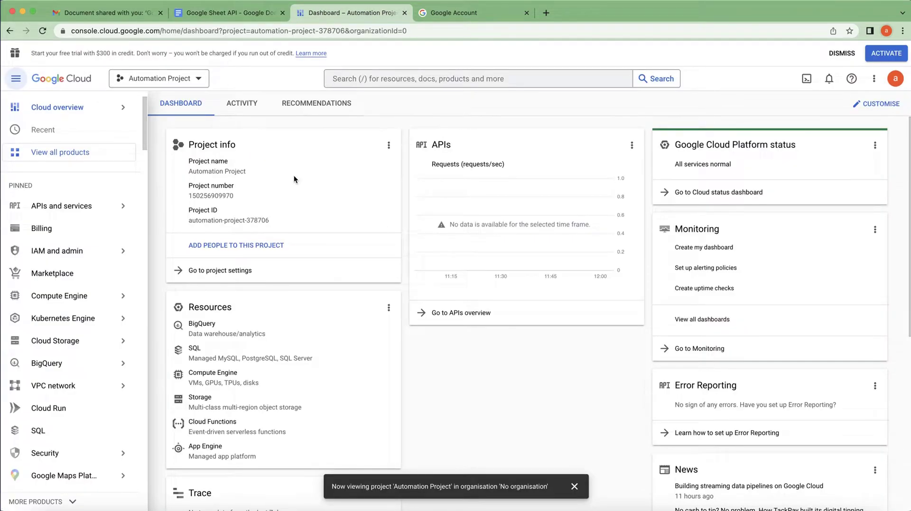
{"action": "mouse_move", "coordinate": [61, 204]}
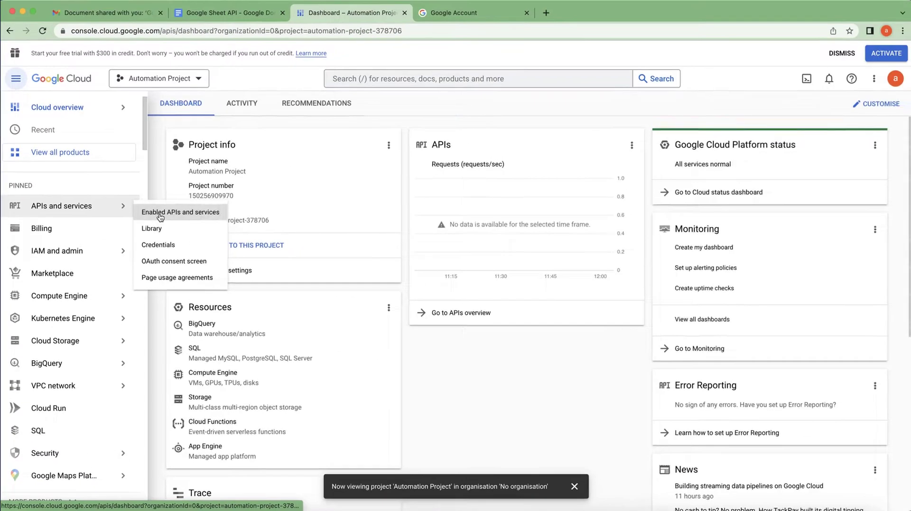
{"action": "left_click", "coordinate": [186, 202]}
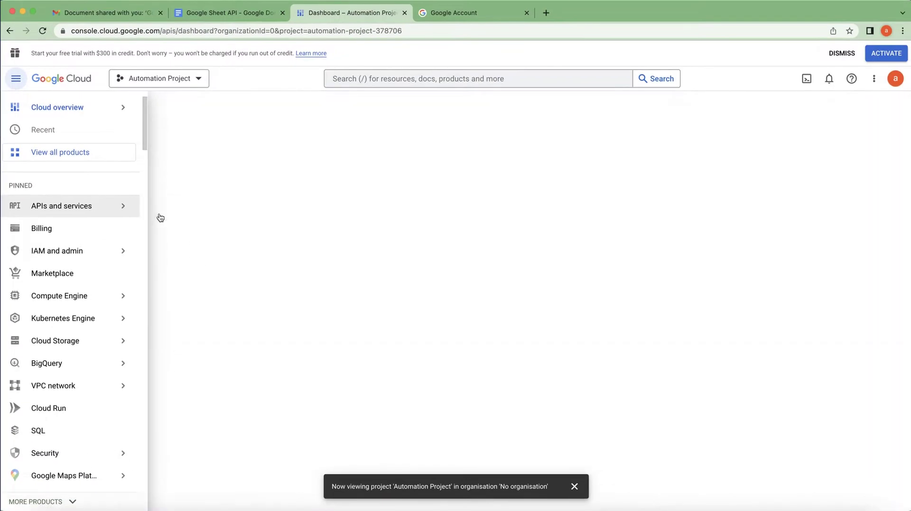
Recheck Step 2 of the setup document and enable the Google Sheets API, found by searching the cloud console for "sheet"
{"action": "left_click", "coordinate": [243, 16]}
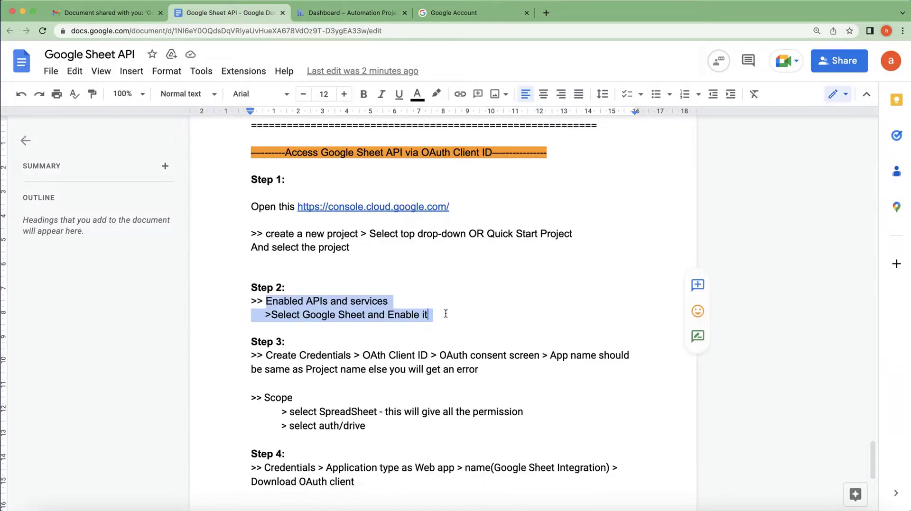
{"action": "scroll", "coordinate": [299, 257], "scroll_direction": "down", "scroll_amount": 1}
{"action": "left_click", "coordinate": [299, 256]}
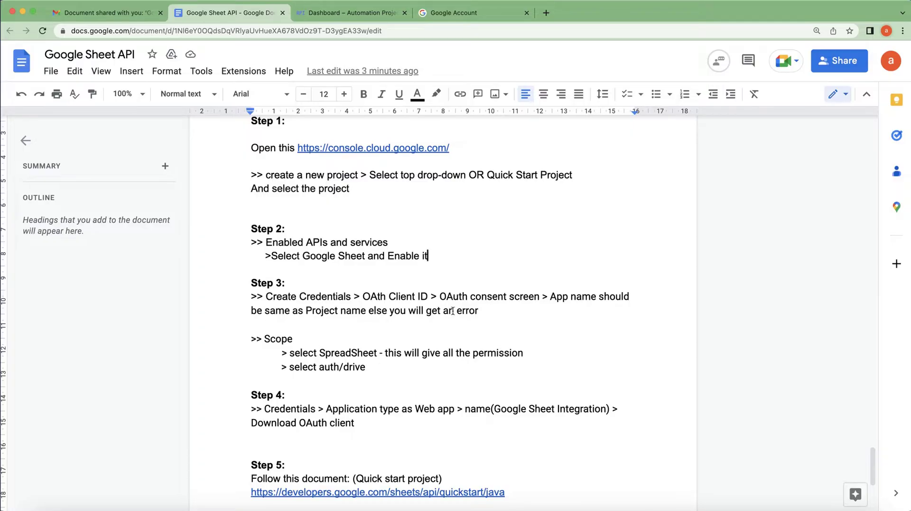
{"action": "left_click", "coordinate": [334, 15]}
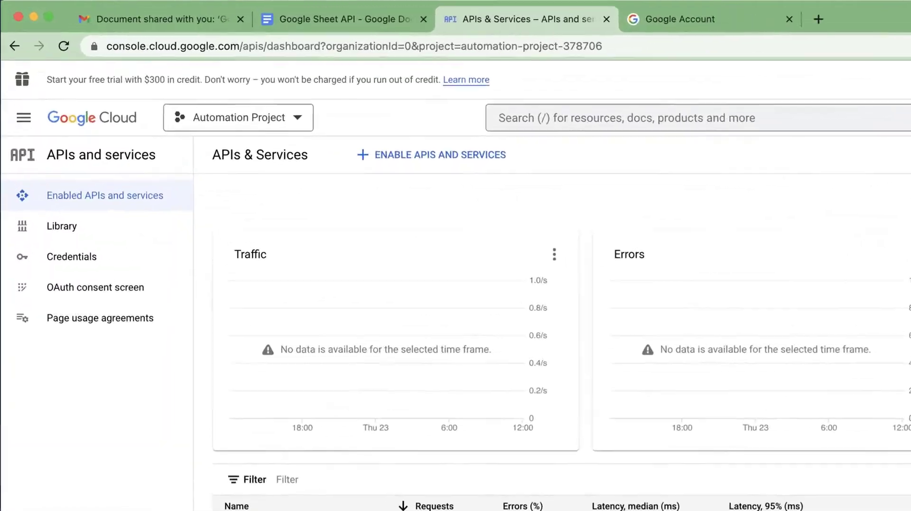
{"action": "scroll", "coordinate": [559, 368], "scroll_direction": "down", "scroll_amount": 4}
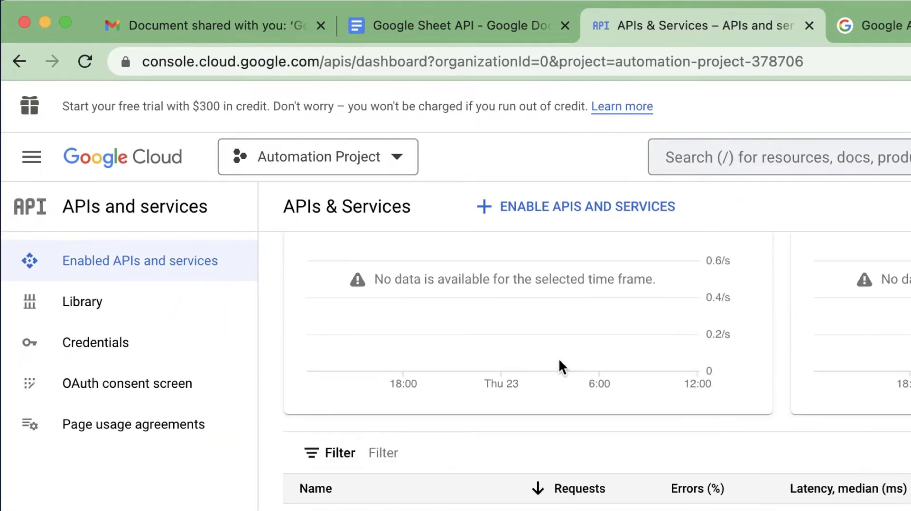
{"action": "scroll", "coordinate": [634, 500], "scroll_direction": "up", "scroll_amount": 4}
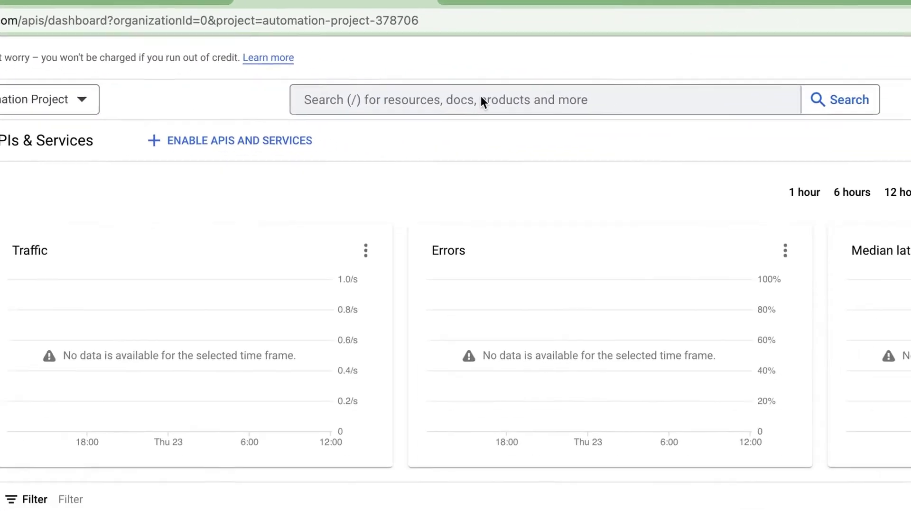
{"action": "left_click", "coordinate": [480, 100]}
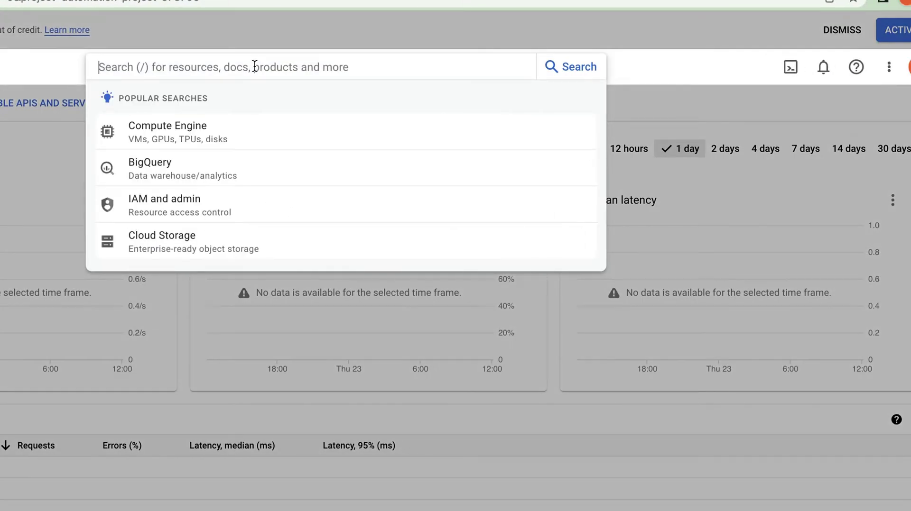
{"action": "type", "text": "sheet"}
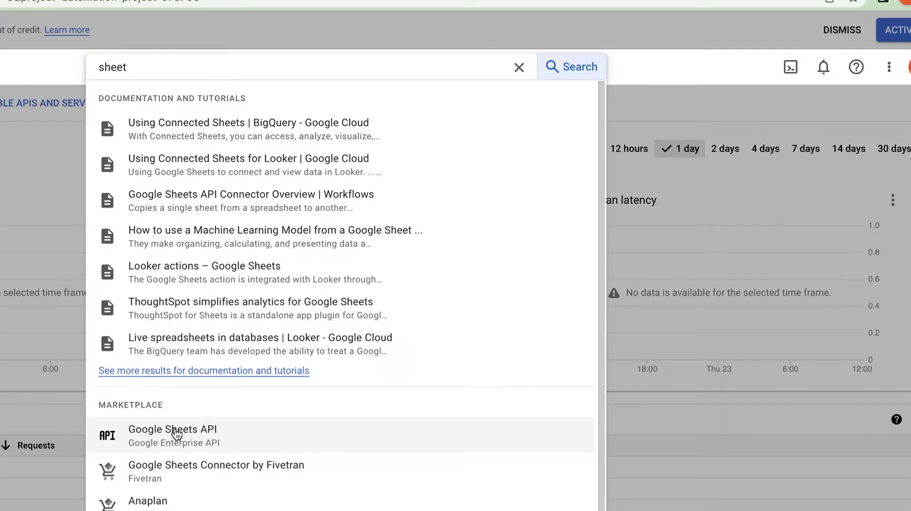
{"action": "left_click", "coordinate": [173, 435]}
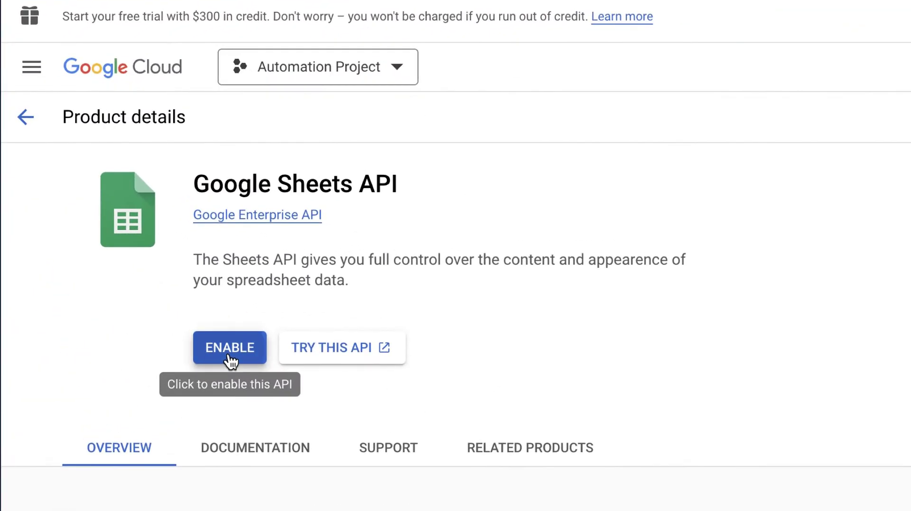
{"action": "left_click", "coordinate": [229, 351]}
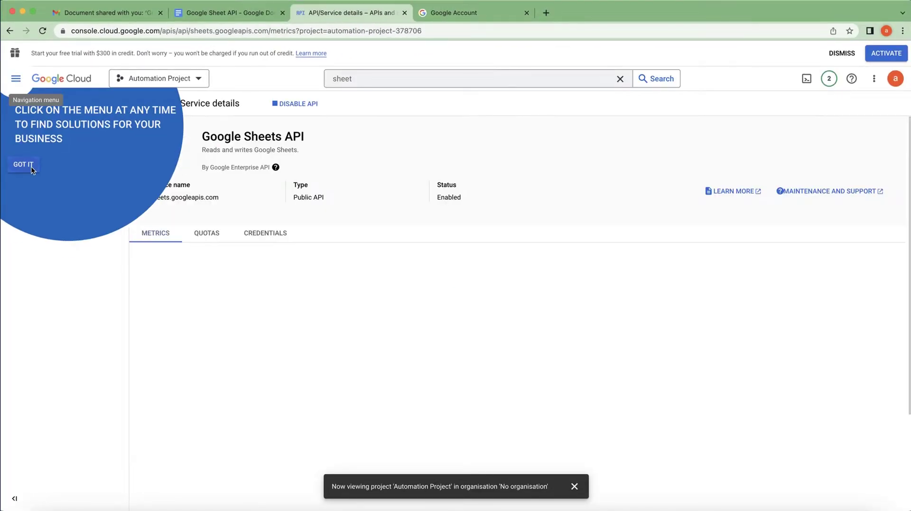
{"action": "left_click", "coordinate": [24, 164]}
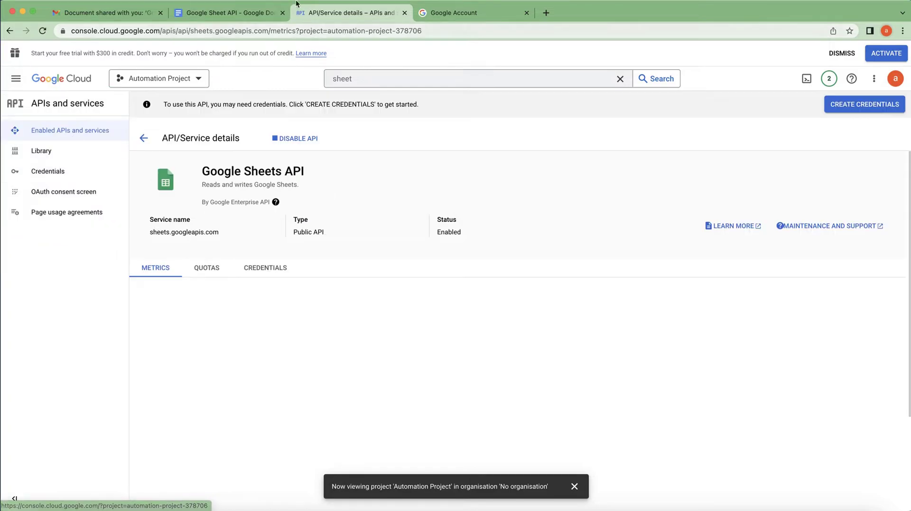
Read the Create Credentials instructions under Step 3 of the setup document and open the project's Credentials page in the cloud console
{"action": "left_click", "coordinate": [230, 13]}
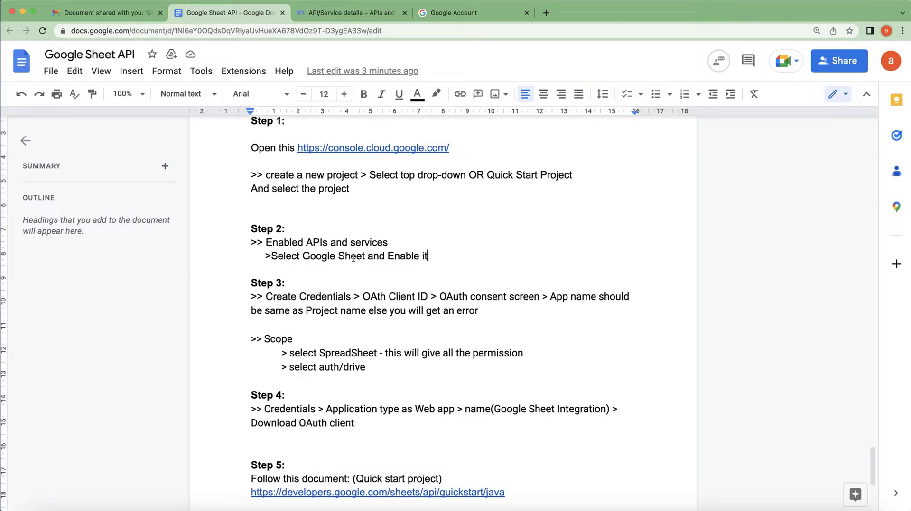
{"action": "left_click_drag", "start_coordinate": [264, 296], "coordinate": [555, 310]}
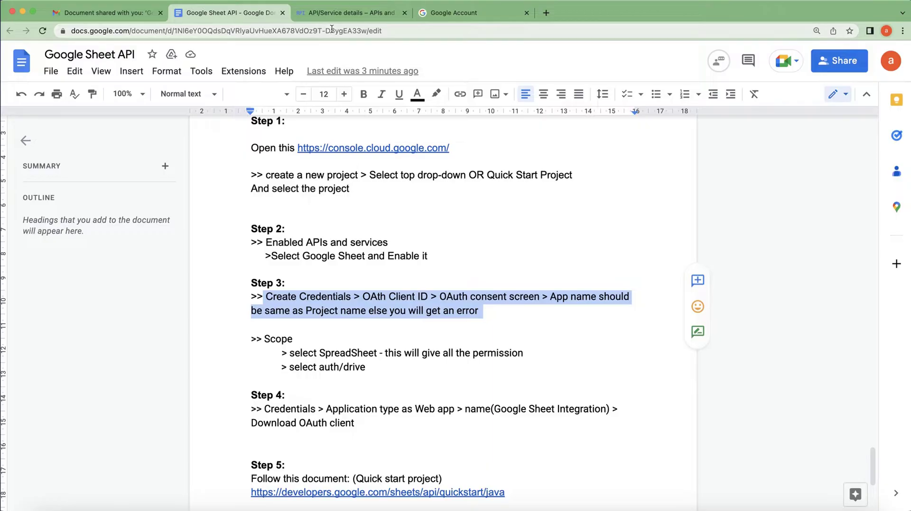
{"action": "left_click", "coordinate": [332, 14]}
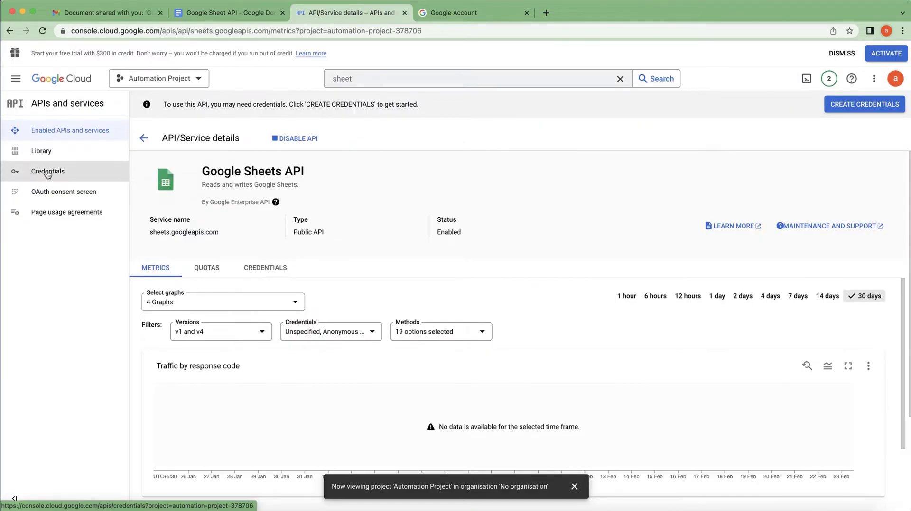
{"action": "left_click", "coordinate": [47, 174]}
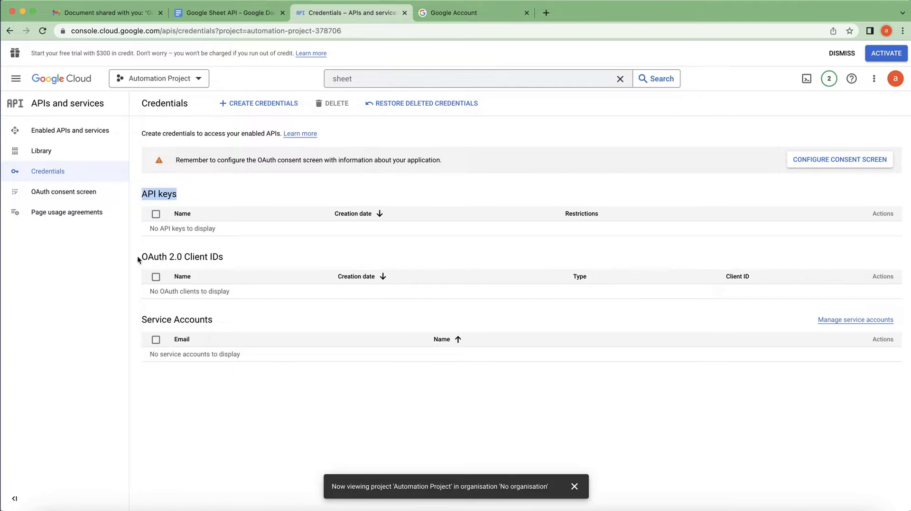
Examine the three credential types on the Credentials page: API keys, OAuth 2.0 Client IDs and Service Accounts
{"action": "left_click_drag", "start_coordinate": [138, 255], "coordinate": [147, 257]}
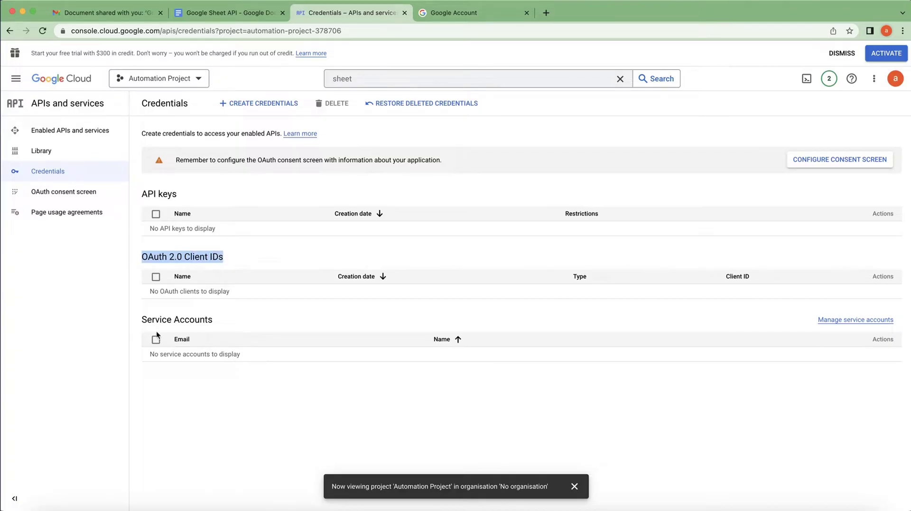
{"action": "left_click_drag", "start_coordinate": [140, 323], "coordinate": [237, 328]}
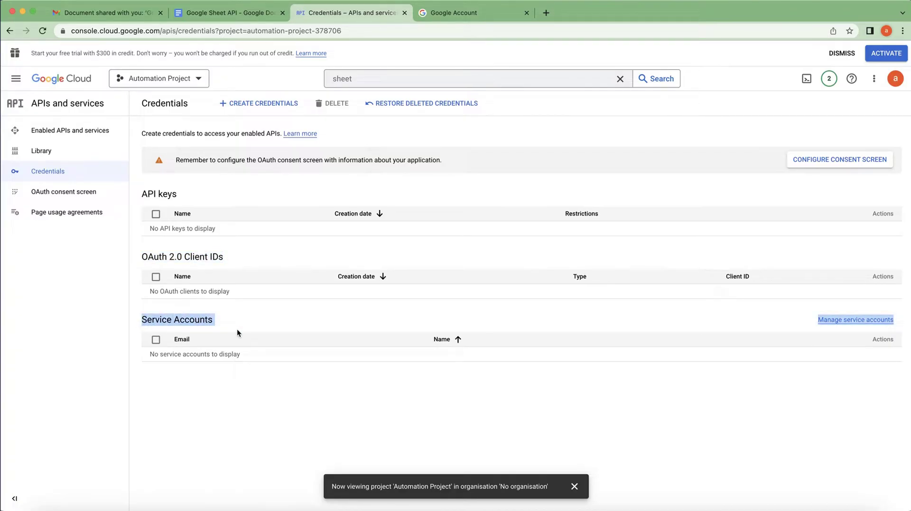
{"action": "left_click_drag", "start_coordinate": [140, 259], "coordinate": [229, 263]}
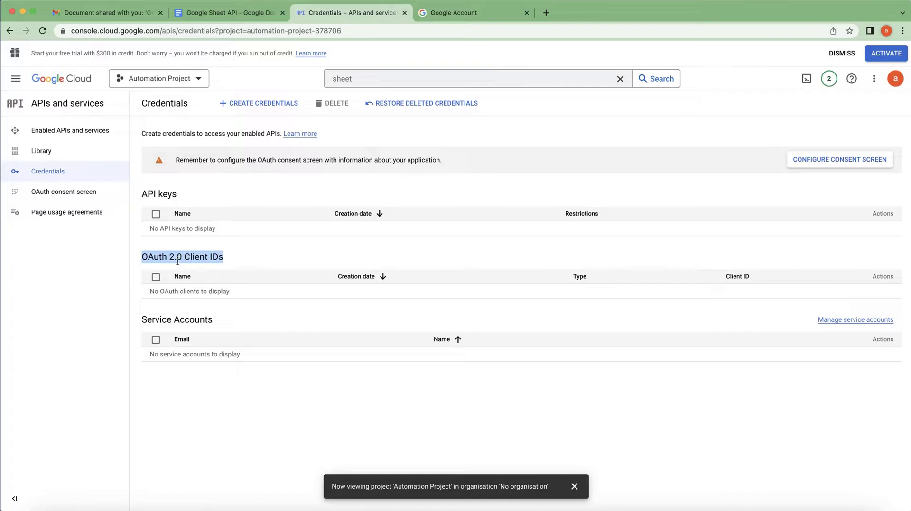
{"action": "left_click", "coordinate": [152, 258]}
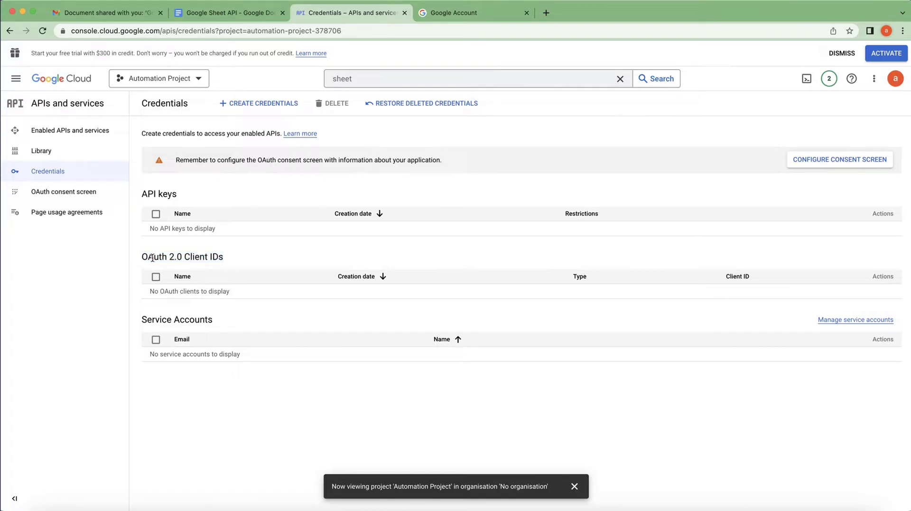
{"action": "left_click_drag", "start_coordinate": [140, 257], "coordinate": [192, 260]}
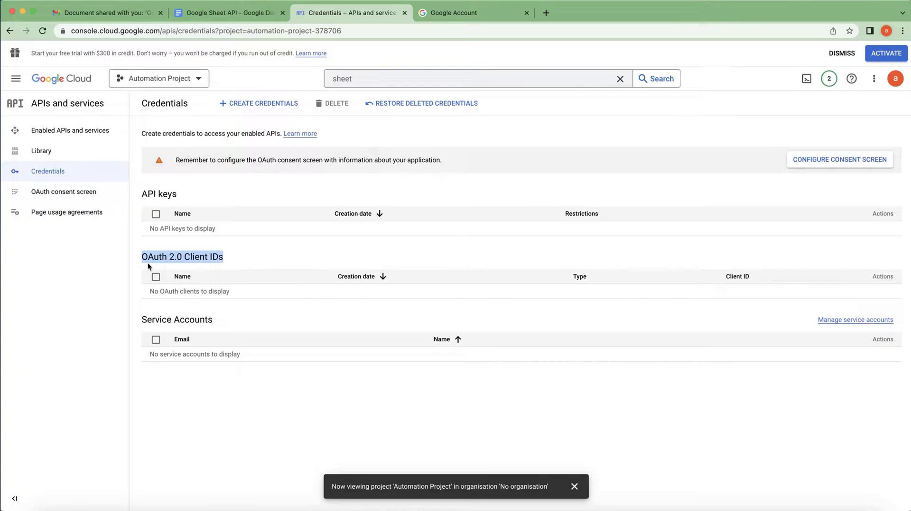
{"action": "left_click_drag", "start_coordinate": [220, 323], "coordinate": [158, 321]}
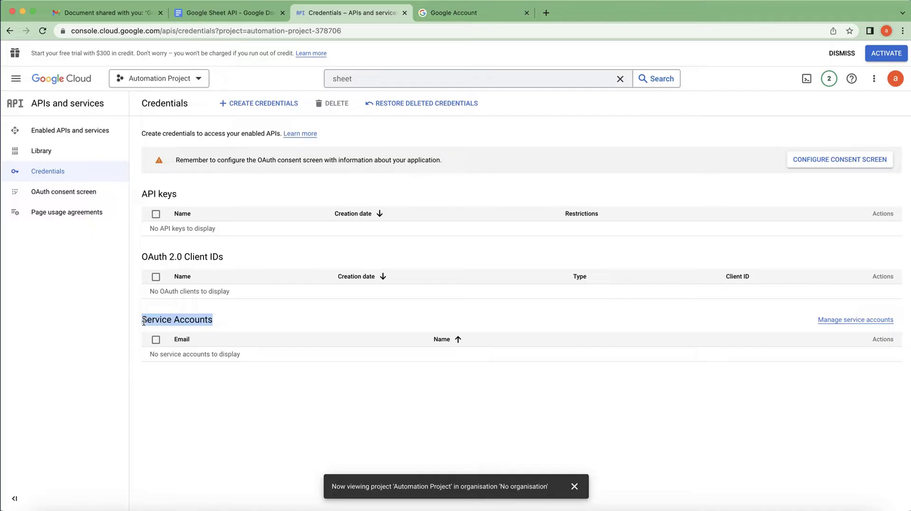
{"action": "left_click", "coordinate": [228, 322]}
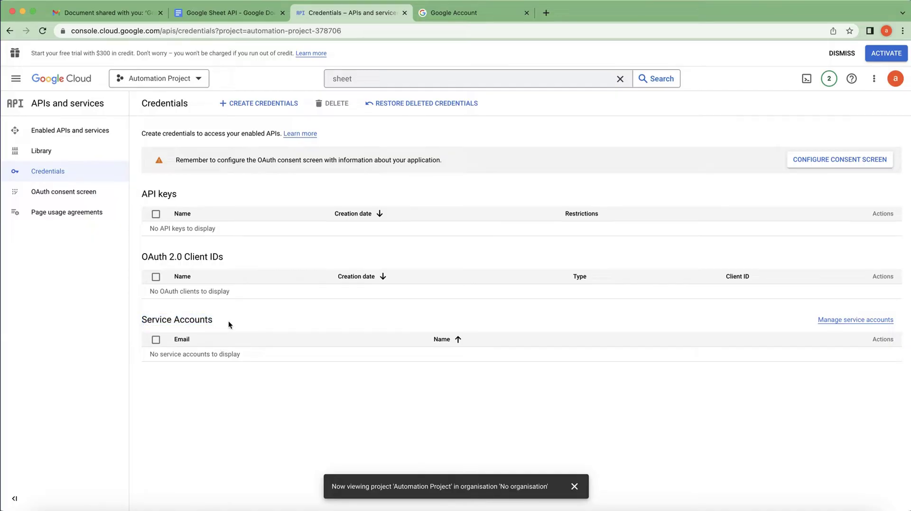
{"action": "left_click_drag", "start_coordinate": [232, 262], "coordinate": [141, 262]}
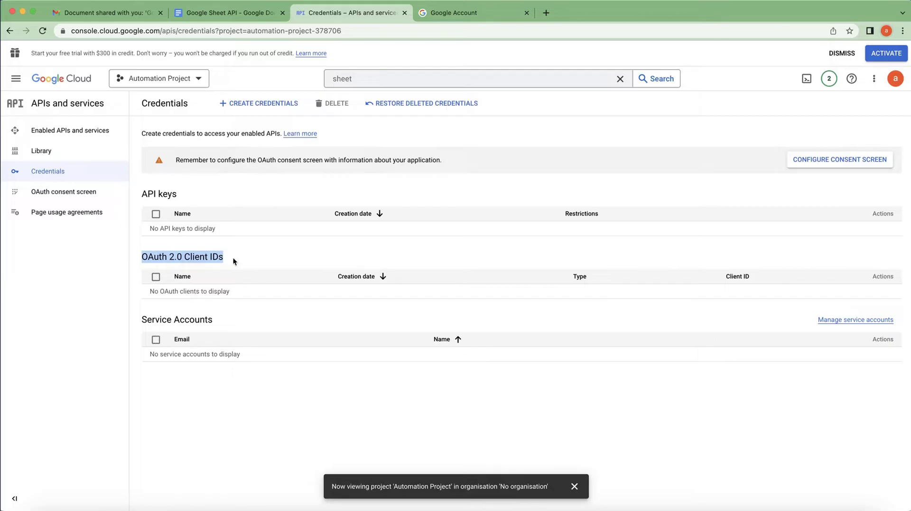
{"action": "left_click_drag", "start_coordinate": [186, 195], "coordinate": [157, 195]}
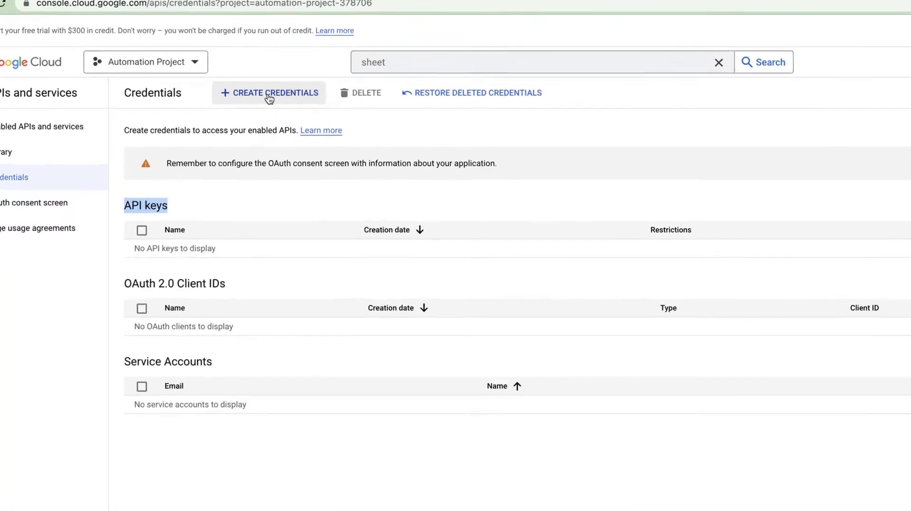
Start creating an OAuth client ID credential and recheck the OAuth consent screen instructions under Step 3 of the setup document
{"action": "left_click", "coordinate": [259, 105]}
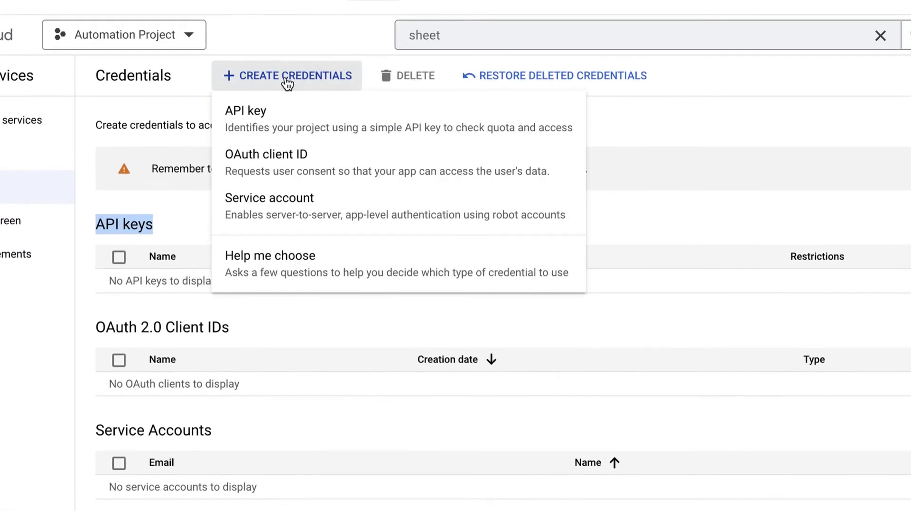
{"action": "left_click", "coordinate": [283, 166]}
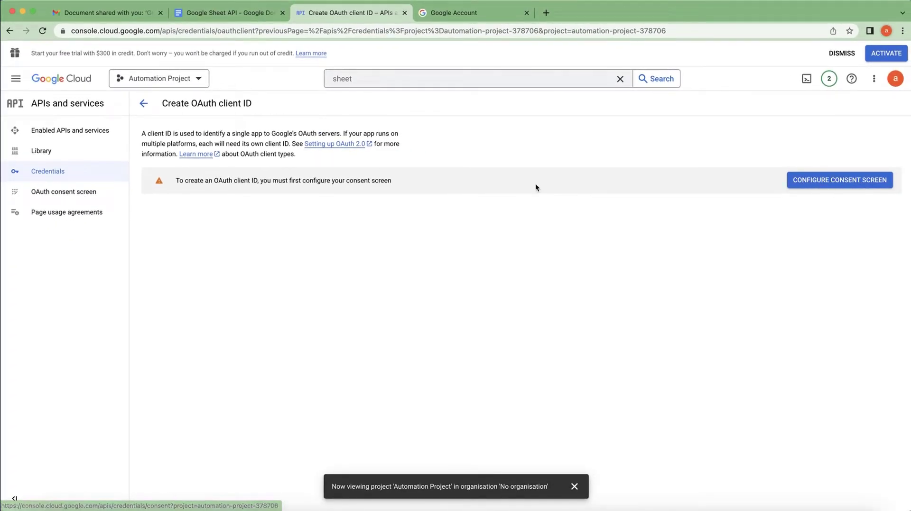
{"action": "left_click", "coordinate": [226, 11]}
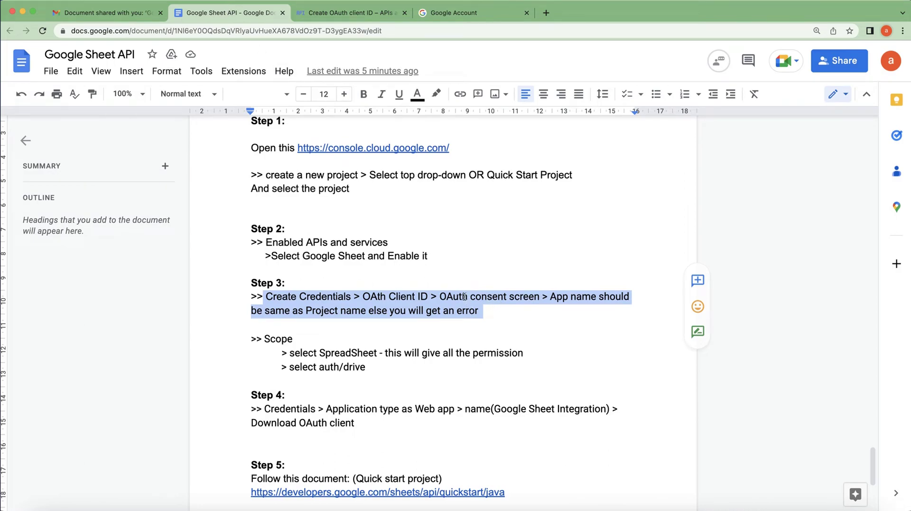
{"action": "left_click", "coordinate": [351, 13]}
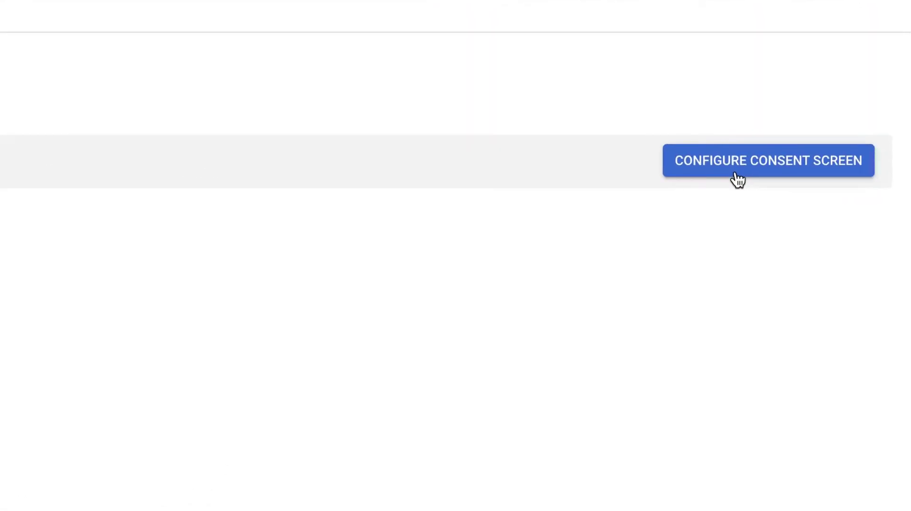
Open the consent screen configuration and create the app registration with the External user type
{"action": "left_click", "coordinate": [738, 179]}
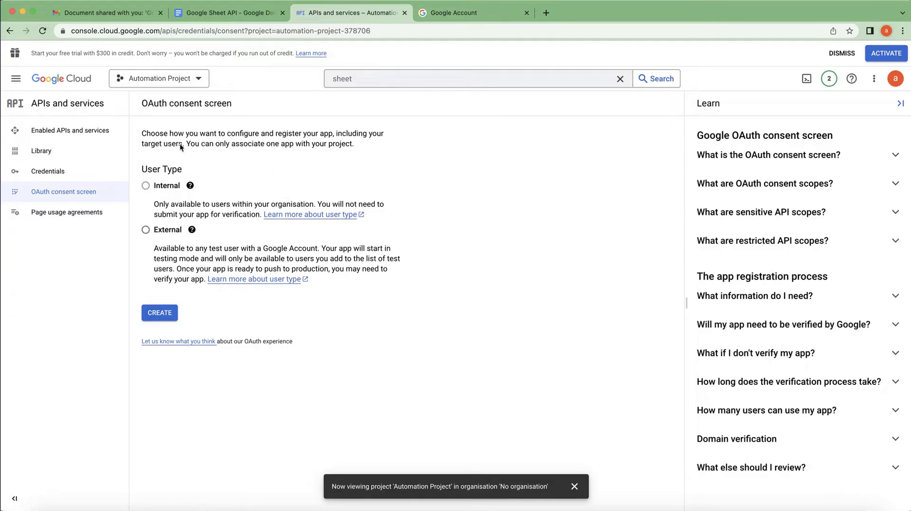
{"action": "left_click", "coordinate": [147, 232]}
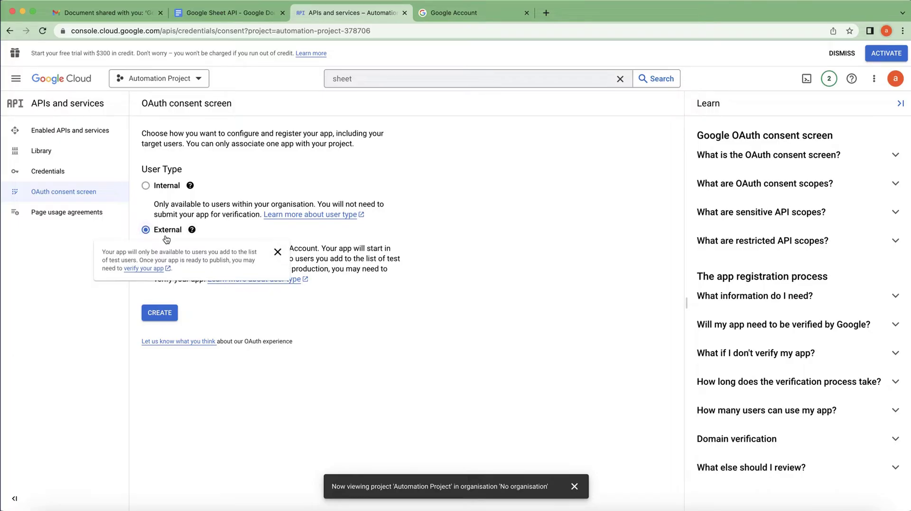
{"action": "left_click", "coordinate": [152, 316]}
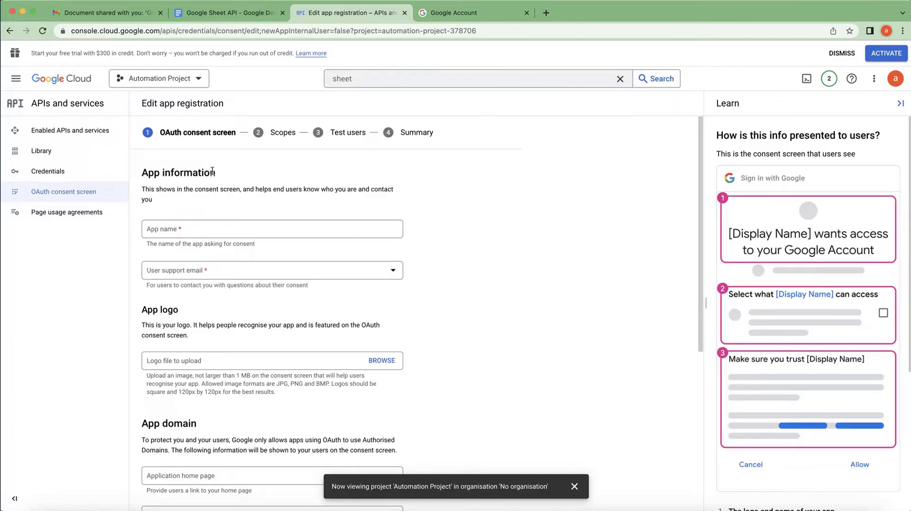
Set the app name to "Automation Project" and choose the account's own email address as the user support email
{"action": "left_click", "coordinate": [183, 229]}
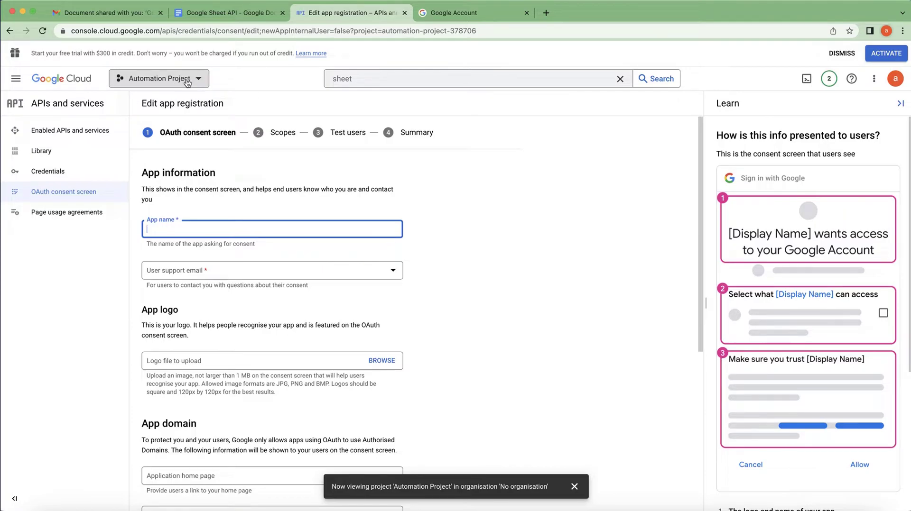
{"action": "type", "text": "Automatiin"}
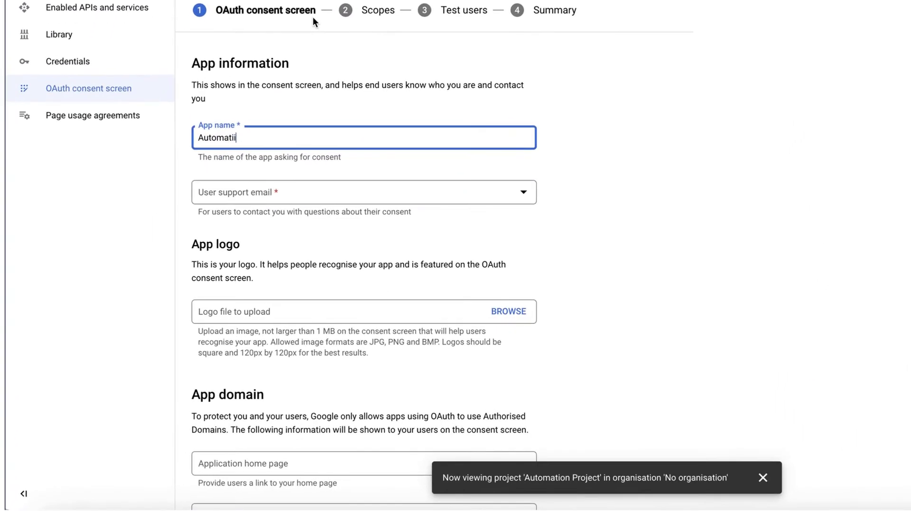
{"action": "key", "text": "BackSpace"}
{"action": "key", "text": "BackSpace"}
{"action": "type", "text": "on Project"}
{"action": "left_click", "coordinate": [291, 197]}
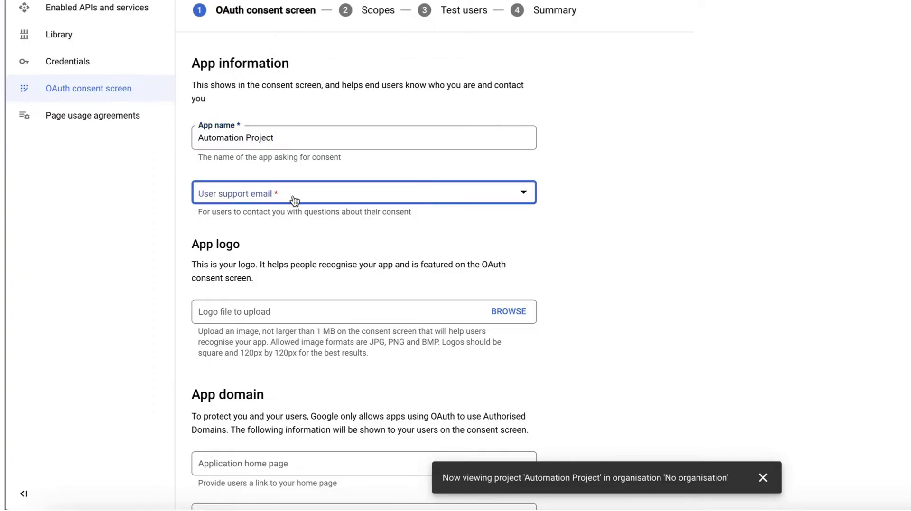
{"action": "left_click", "coordinate": [290, 203]}
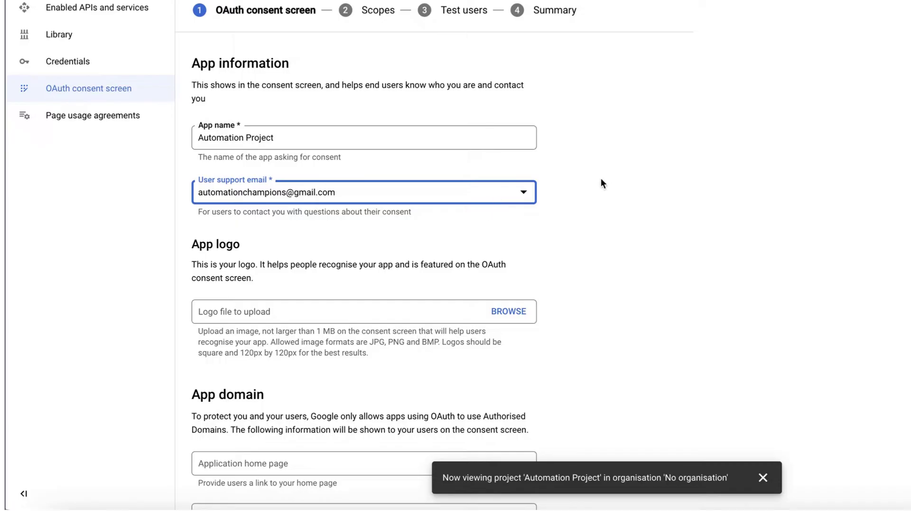
Enter the support email address as the developer contact email too, then save and continue to the Scopes stage
{"action": "scroll", "coordinate": [646, 218], "scroll_direction": "down", "scroll_amount": 5}
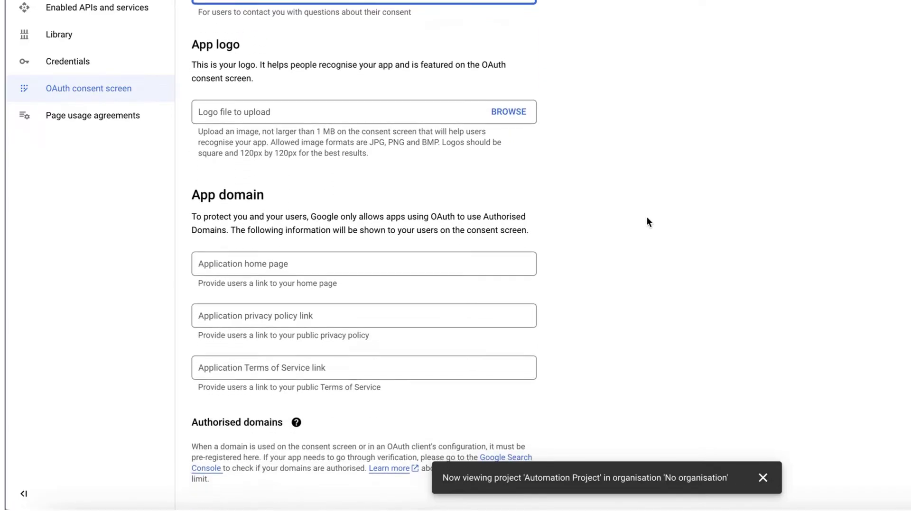
{"action": "scroll", "coordinate": [648, 222], "scroll_direction": "down", "scroll_amount": 3}
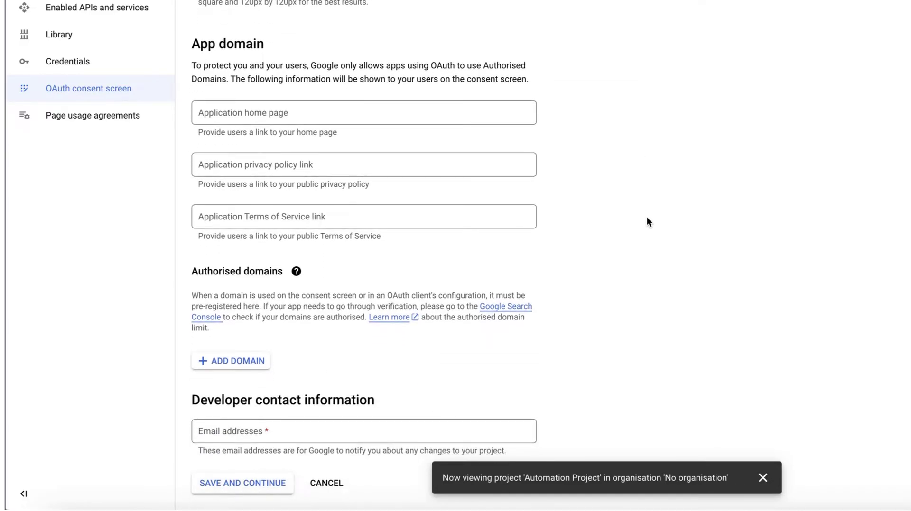
{"action": "left_click", "coordinate": [274, 439]}
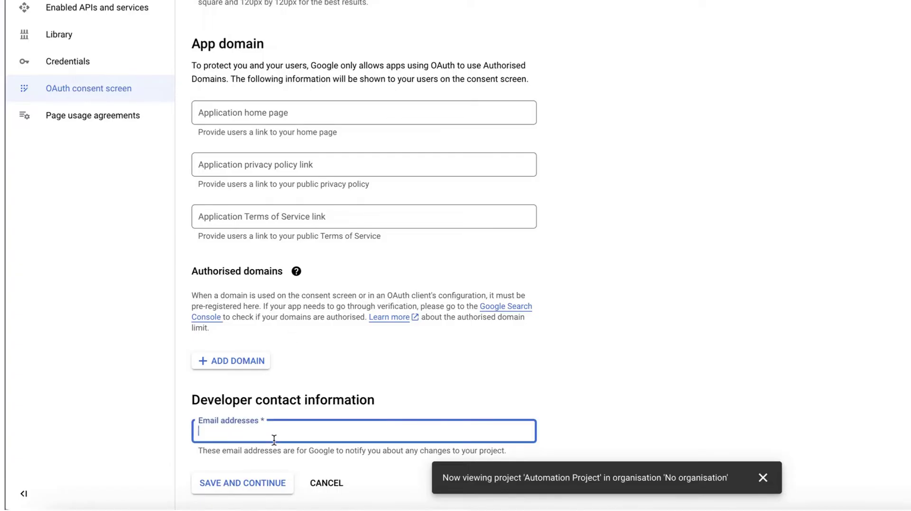
{"action": "scroll", "coordinate": [275, 440], "scroll_direction": "up", "scroll_amount": 6}
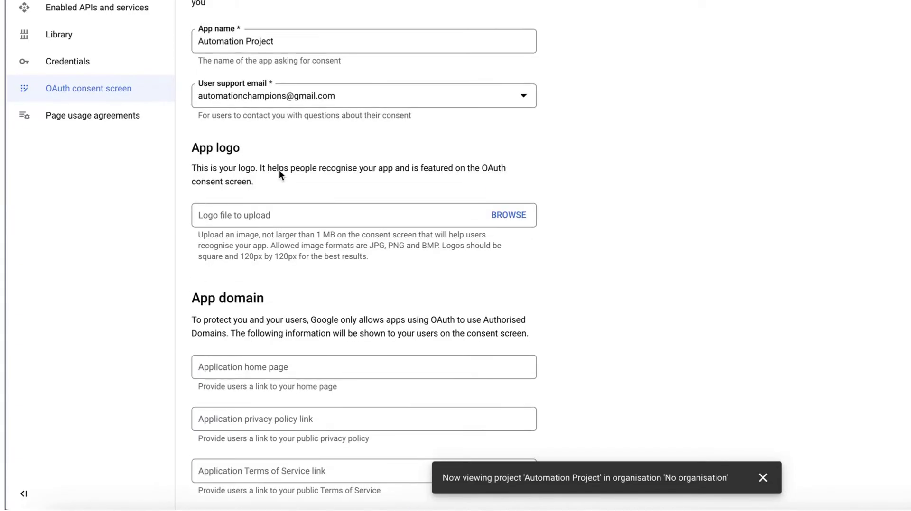
{"action": "left_click_drag", "start_coordinate": [365, 96], "coordinate": [198, 96]}
{"action": "key", "text": "ctrl+c"}
{"action": "left_click", "coordinate": [705, 103]}
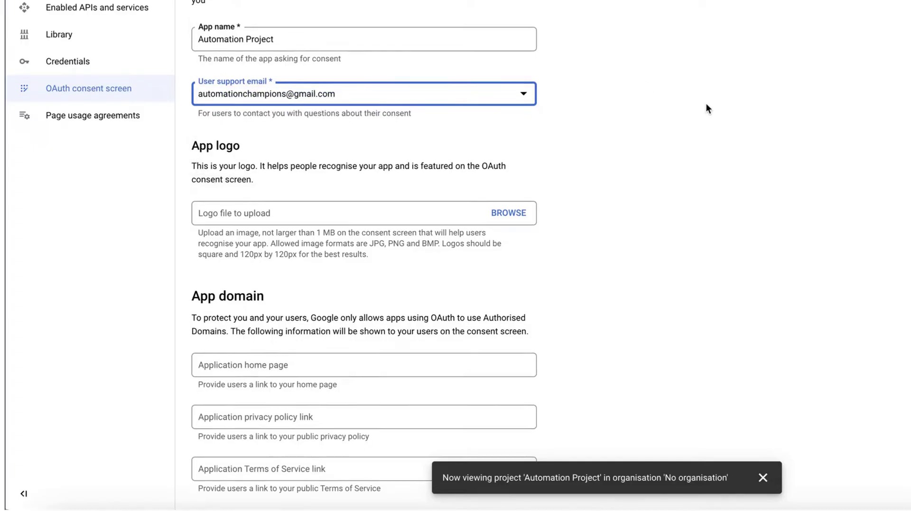
{"action": "scroll", "coordinate": [706, 104], "scroll_direction": "down", "scroll_amount": 5}
{"action": "left_click", "coordinate": [274, 426]}
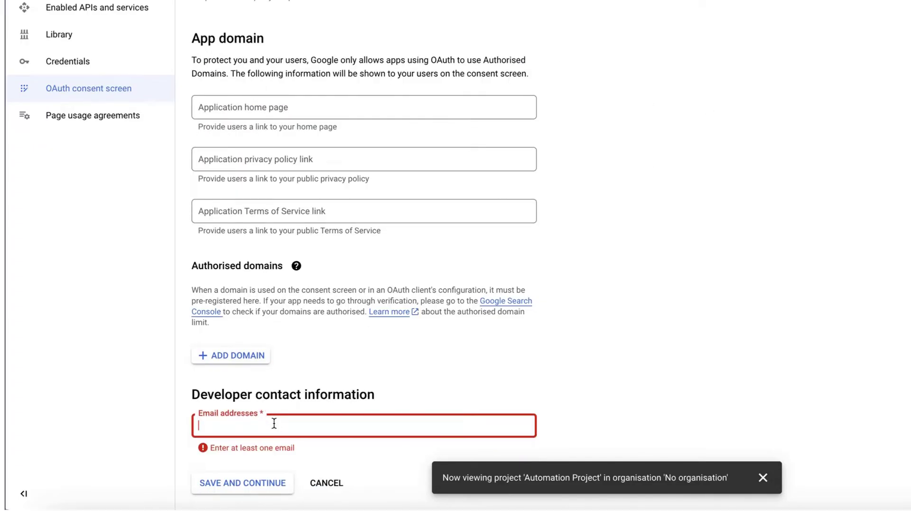
{"action": "key", "text": "ctrl+v"}
{"action": "left_click", "coordinate": [677, 283]}
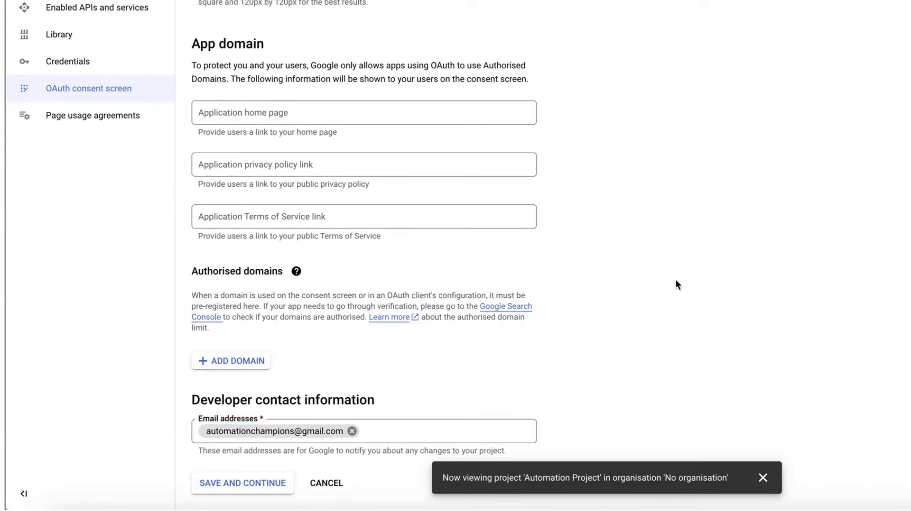
{"action": "left_click", "coordinate": [262, 484]}
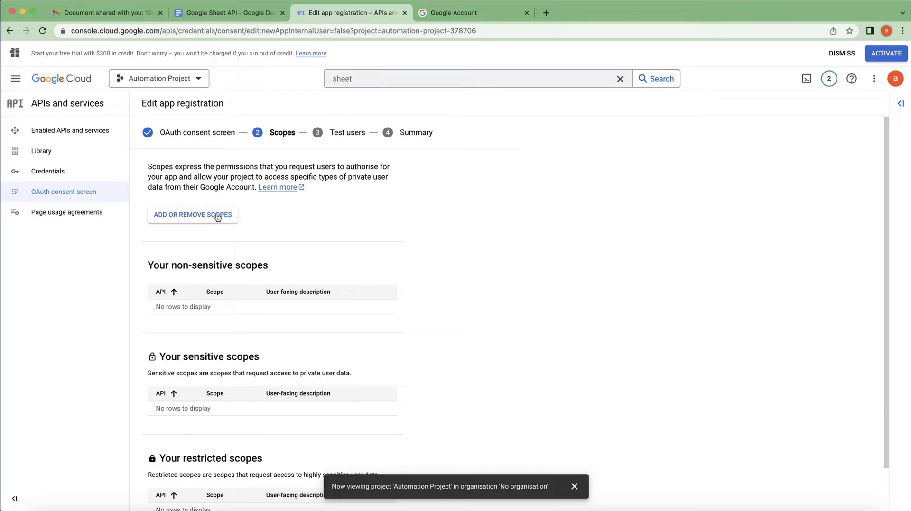
Read the Scope instructions under Step 3 of the setup document and open the scope selection in the cloud console
{"action": "left_click", "coordinate": [246, 14]}
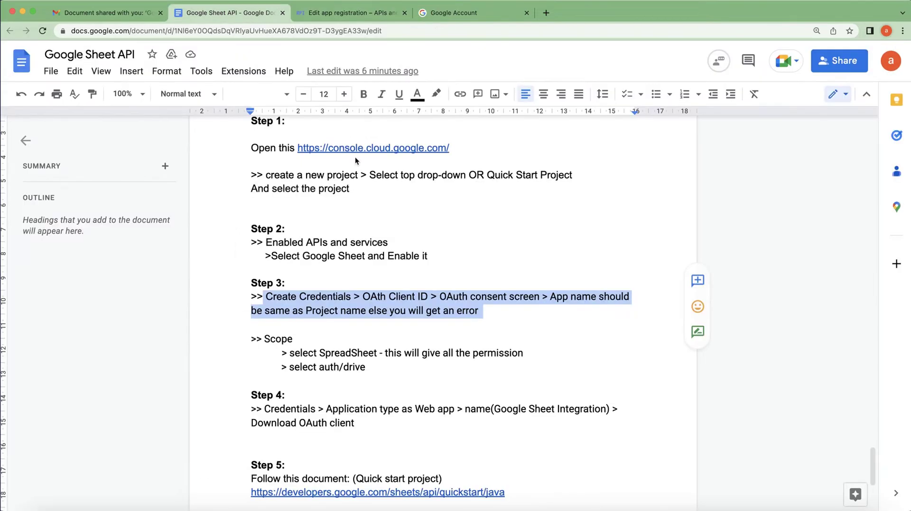
{"action": "scroll", "coordinate": [375, 296], "scroll_direction": "down", "scroll_amount": 3}
{"action": "left_click", "coordinate": [382, 306]}
{"action": "left_click_drag", "start_coordinate": [382, 306], "coordinate": [284, 292]}
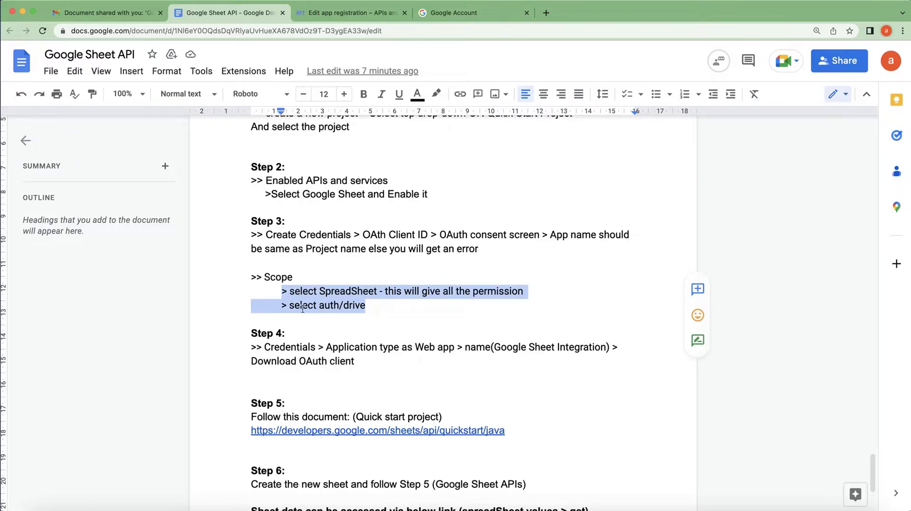
{"action": "left_click", "coordinate": [334, 13]}
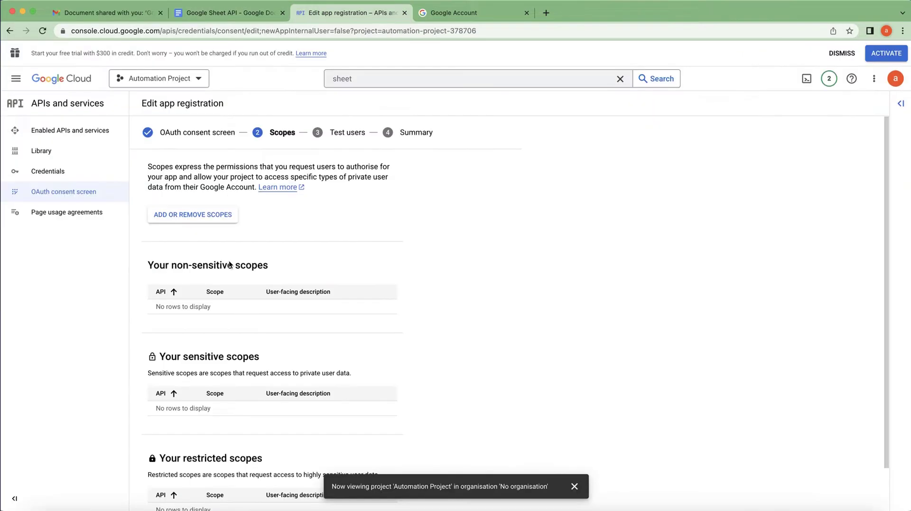
{"action": "left_click", "coordinate": [185, 216]}
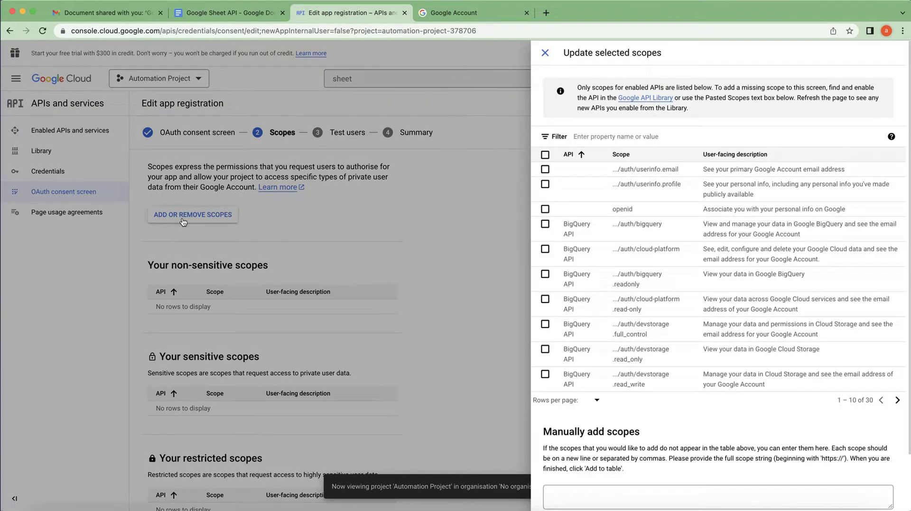
Filter the scope list for "sheet", select the Google Sheets API .../auth/spreadsheets scope and update the app's scopes
{"action": "left_click", "coordinate": [664, 137]}
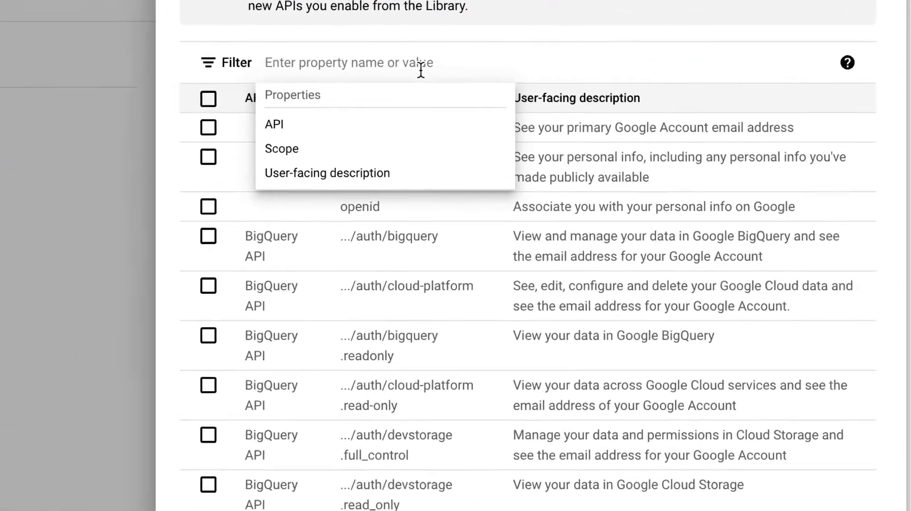
{"action": "type", "text": "sheet"}
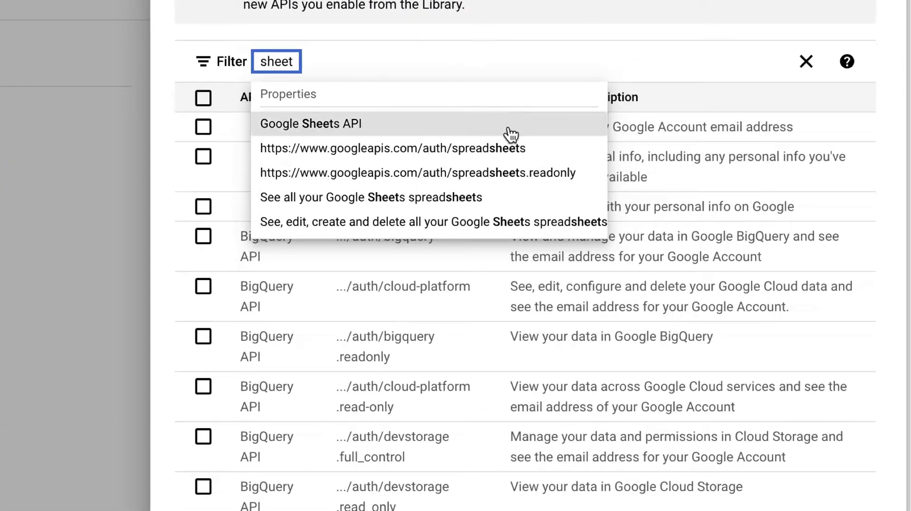
{"action": "left_click", "coordinate": [452, 148]}
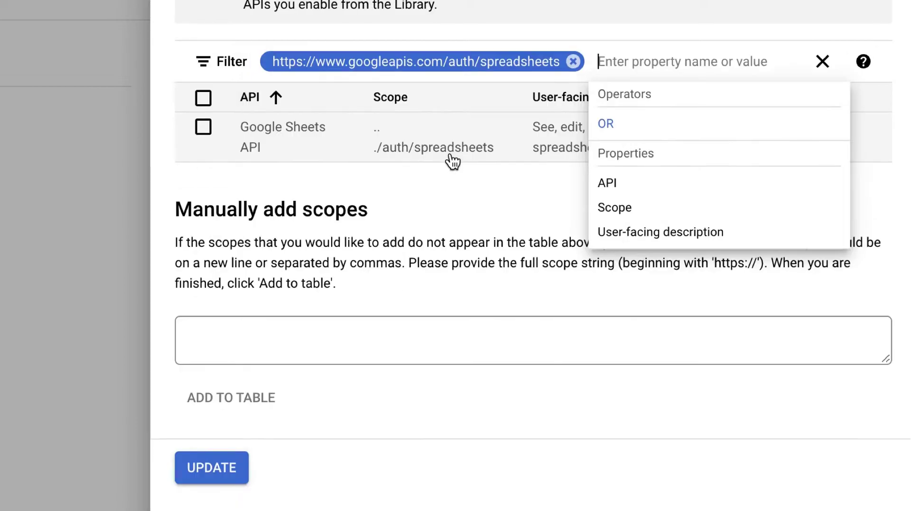
{"action": "left_click", "coordinate": [202, 130]}
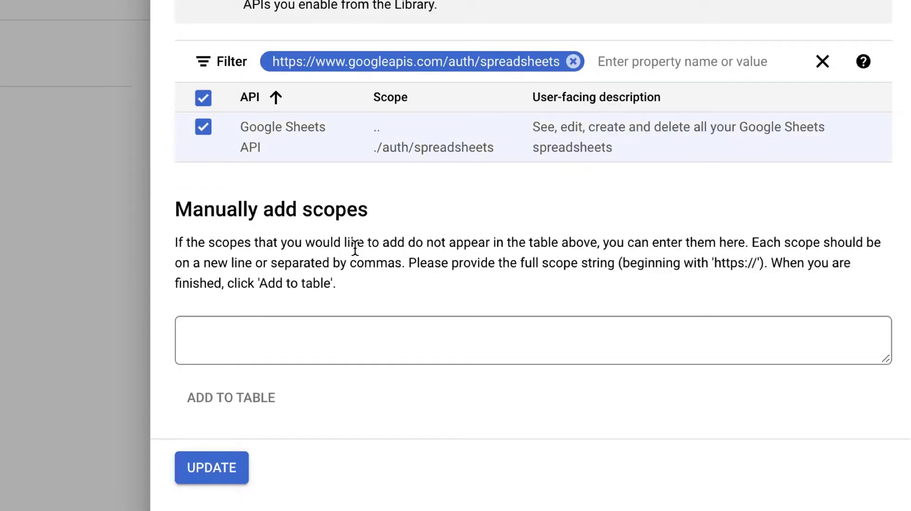
{"action": "left_click", "coordinate": [227, 469]}
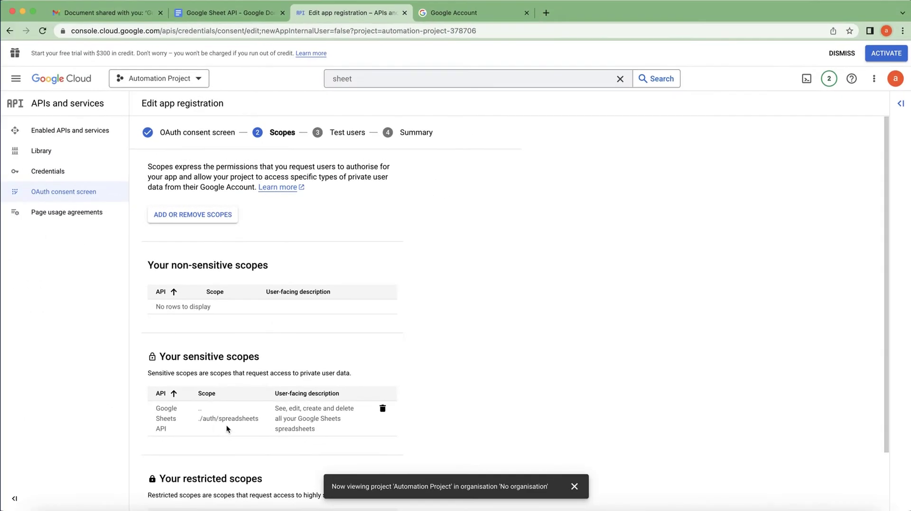
Filter the scope list for "drive", check the scope against the setup document, and add the .../auth/drive scope to the app
{"action": "left_click", "coordinate": [182, 216]}
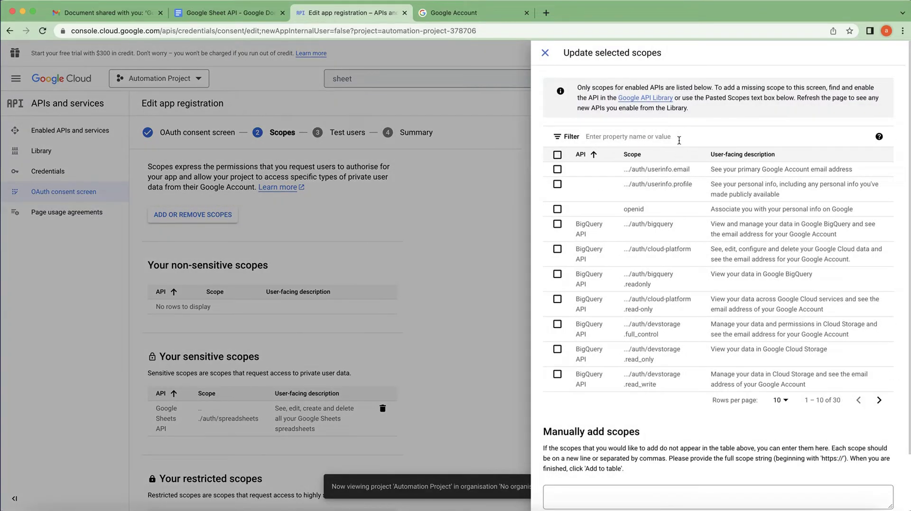
{"action": "left_click", "coordinate": [679, 137]}
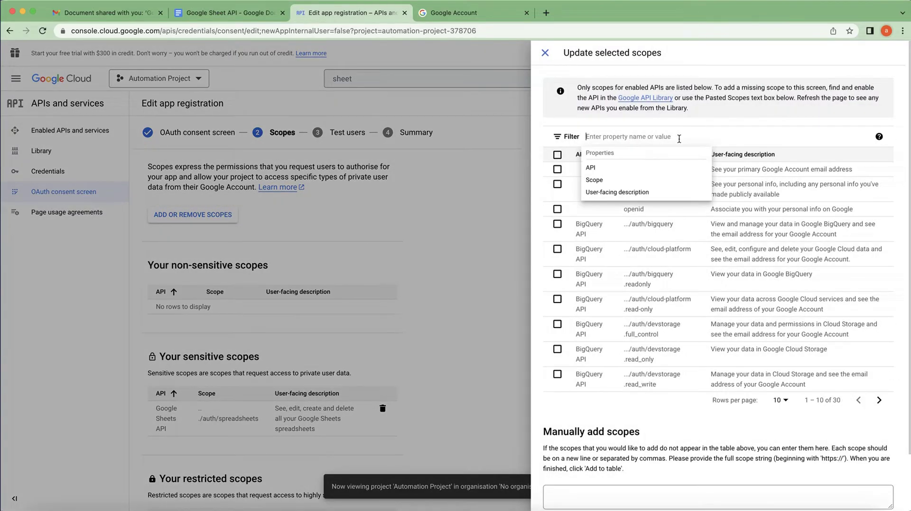
{"action": "type", "text": "drive"}
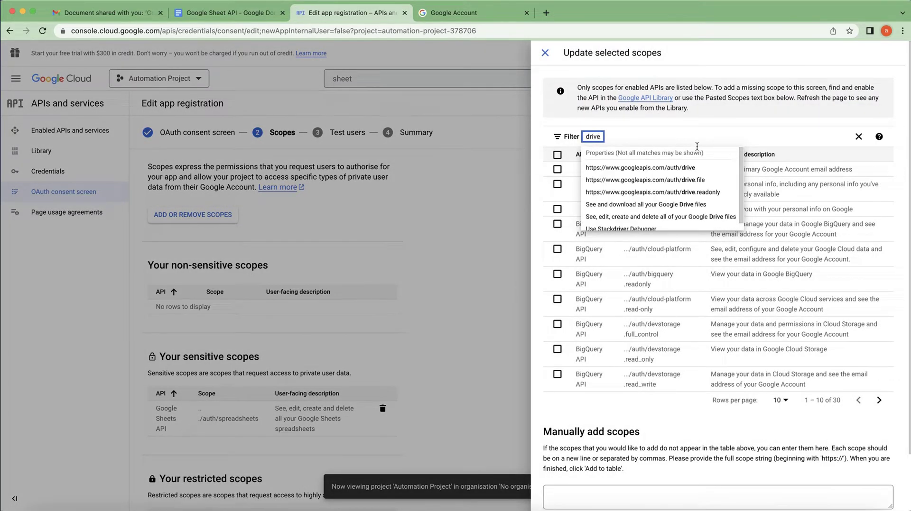
{"action": "left_click", "coordinate": [669, 169]}
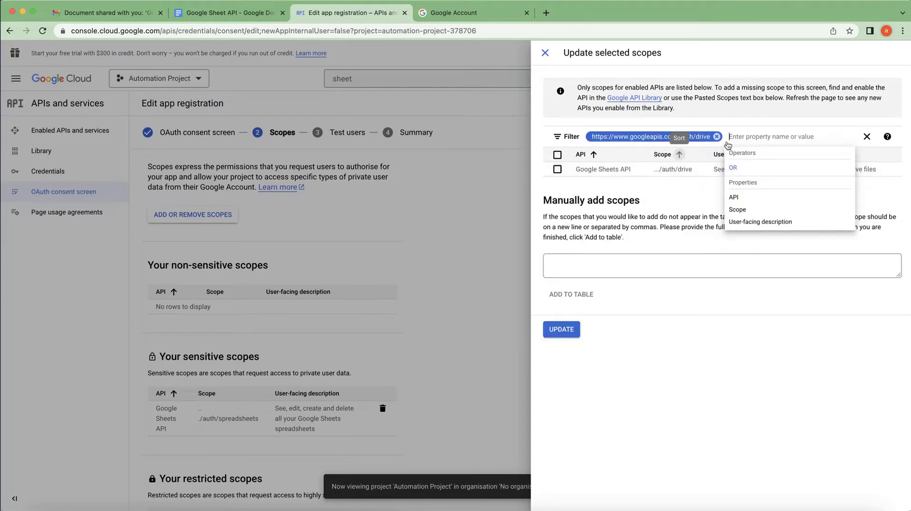
{"action": "left_click", "coordinate": [227, 13]}
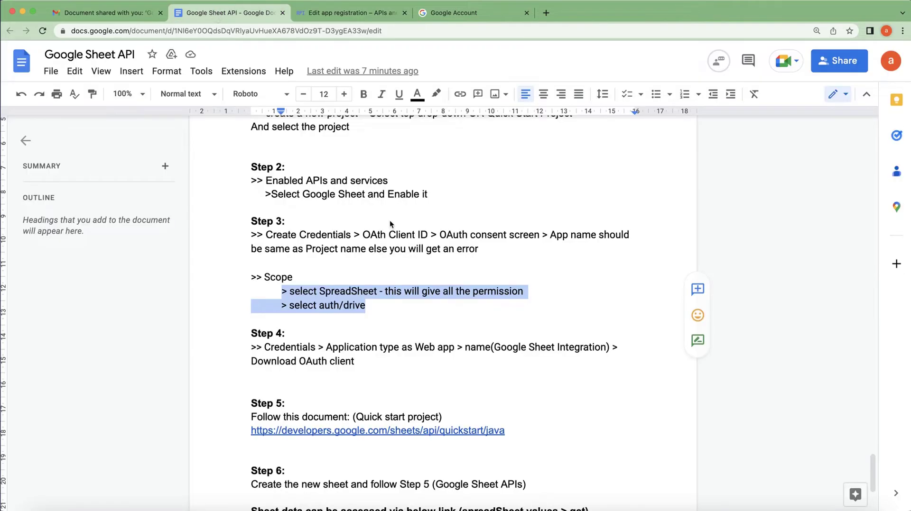
{"action": "left_click", "coordinate": [352, 13]}
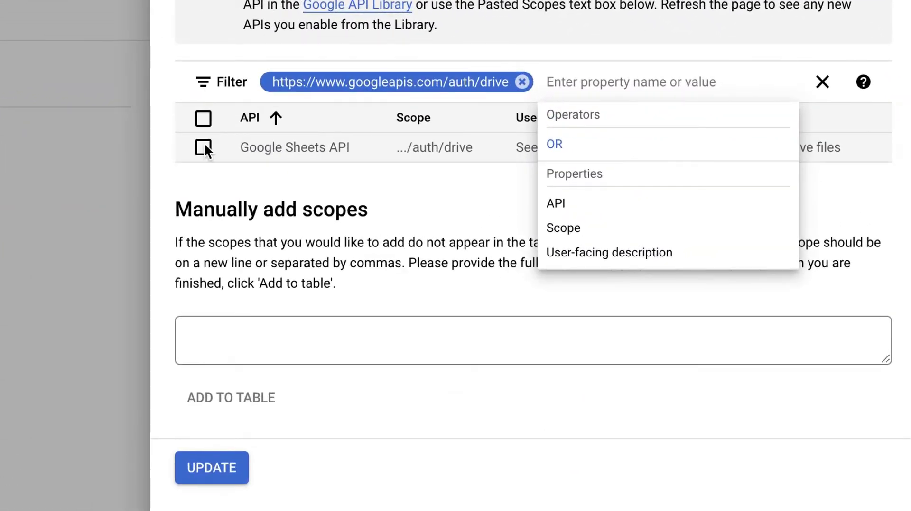
{"action": "left_click", "coordinate": [557, 169]}
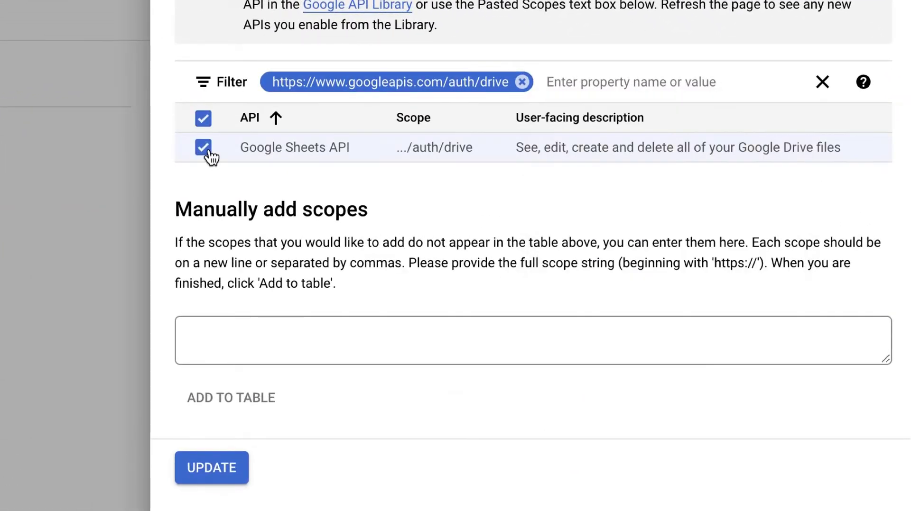
{"action": "left_click", "coordinate": [212, 468]}
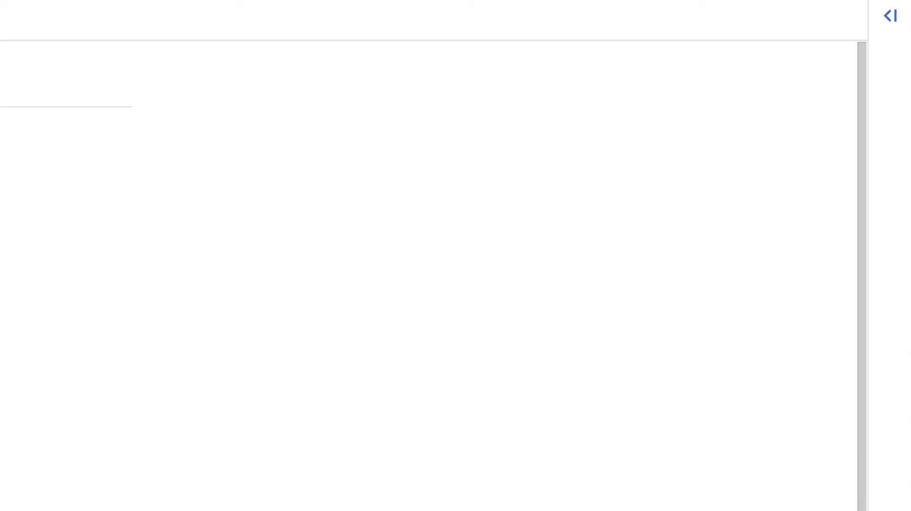
Save the selected scopes and continue past Test users without adding anyone, up to the Summary stage
{"action": "scroll", "coordinate": [427, 275], "scroll_direction": "down", "scroll_amount": 5}
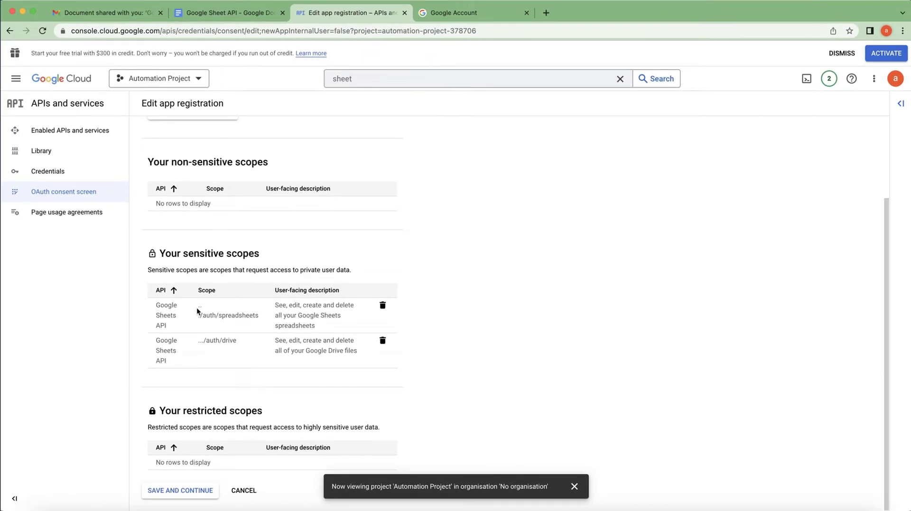
{"action": "left_click", "coordinate": [180, 493]}
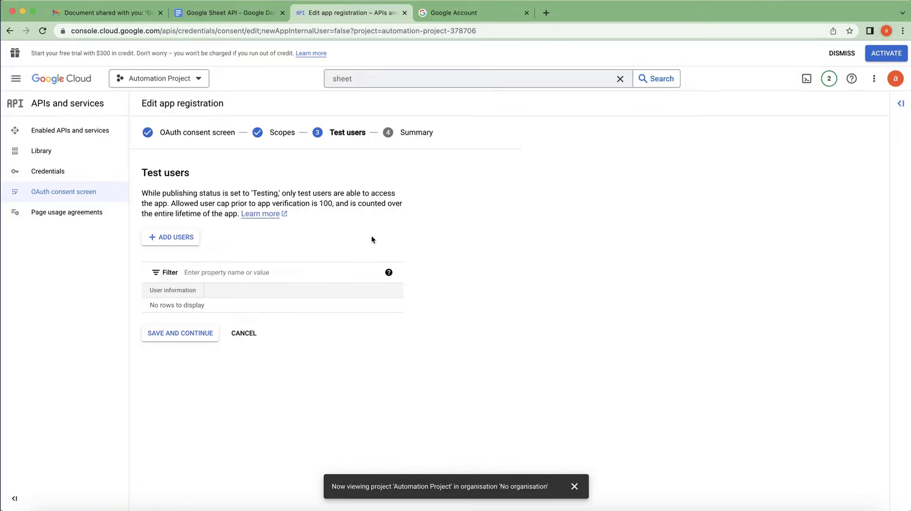
{"action": "left_click", "coordinate": [179, 338]}
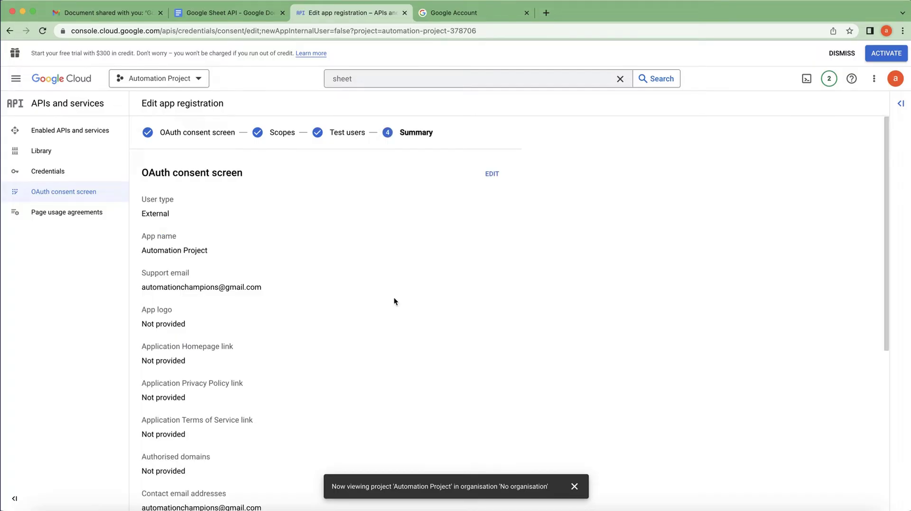
Review the scopes and app details in the registration summary, then return to the consent screen dashboard
{"action": "scroll", "coordinate": [393, 299], "scroll_direction": "down", "scroll_amount": 6}
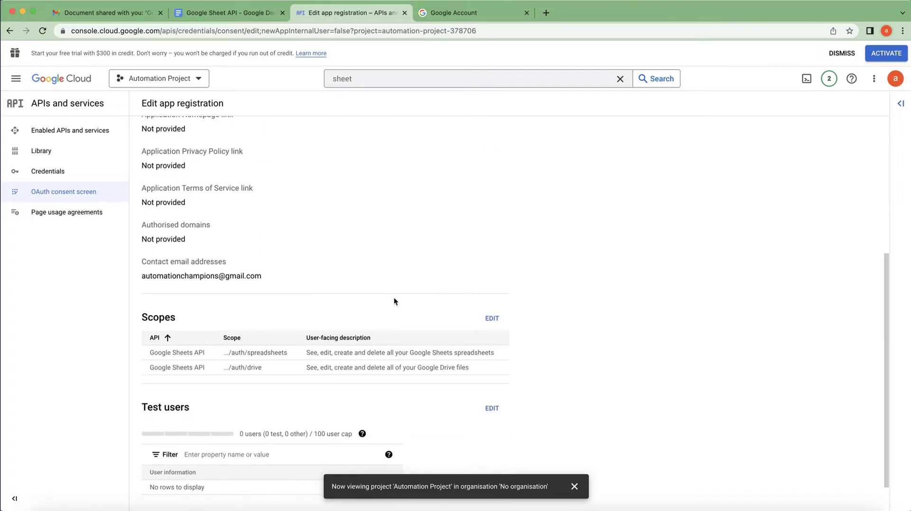
{"action": "scroll", "coordinate": [394, 301], "scroll_direction": "up", "scroll_amount": 4}
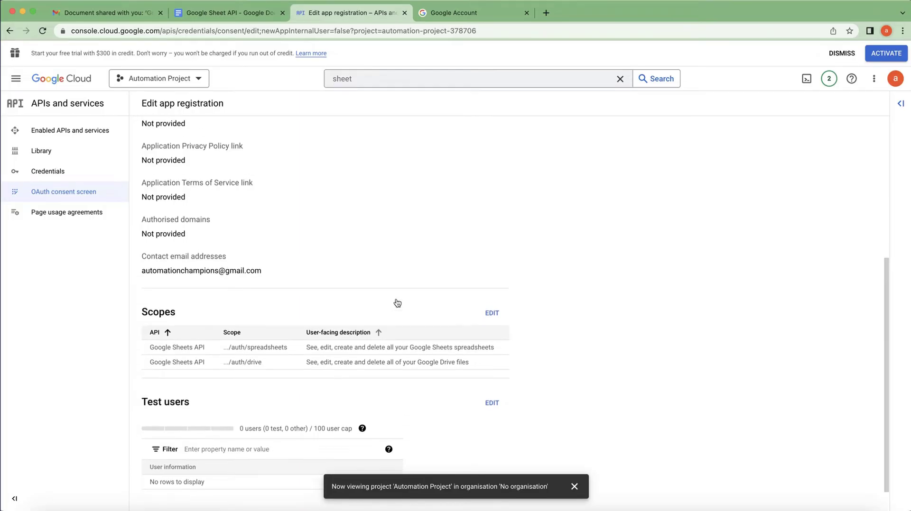
{"action": "scroll", "coordinate": [394, 300], "scroll_direction": "up", "scroll_amount": 2}
{"action": "scroll", "coordinate": [394, 297], "scroll_direction": "down", "scroll_amount": 6}
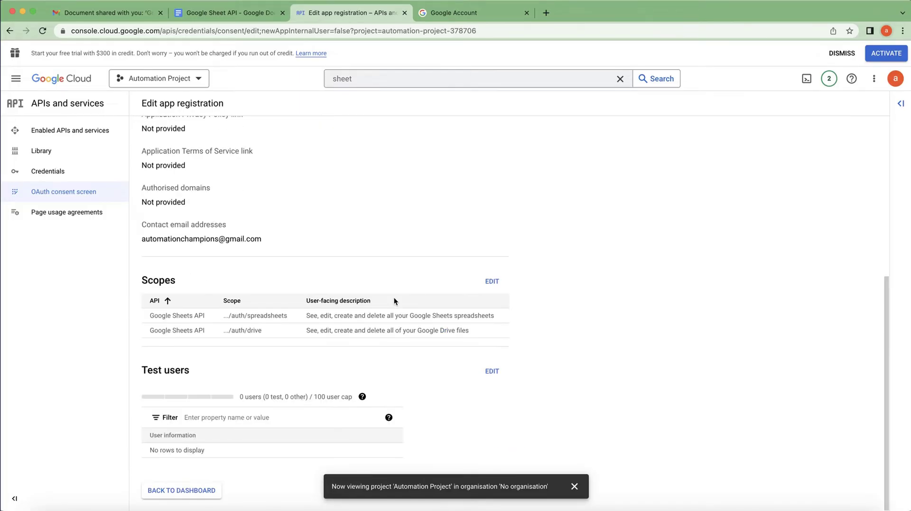
{"action": "left_click", "coordinate": [179, 495]}
Switch to the Google Sheet API setup document and read the Step 4 instructions on credentials, application type and client name
{"action": "left_click", "coordinate": [226, 13]}
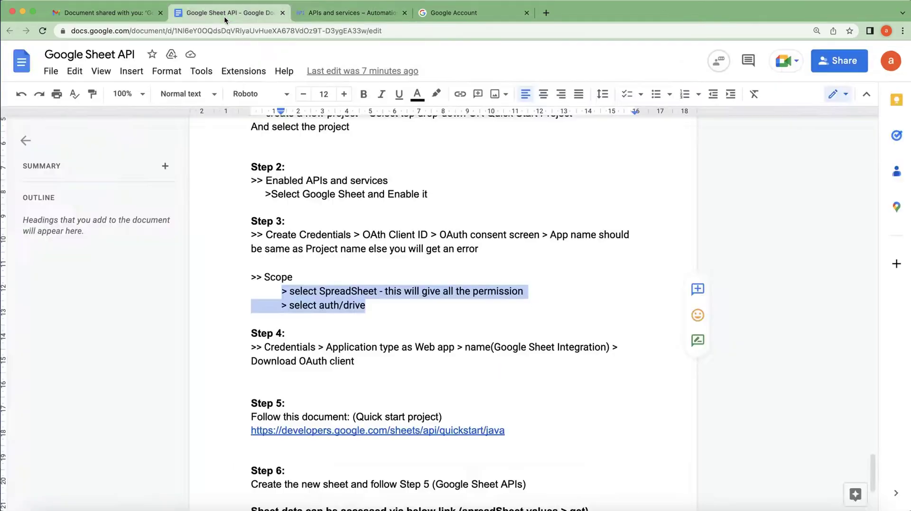
{"action": "scroll", "coordinate": [366, 246], "scroll_direction": "down", "scroll_amount": 3}
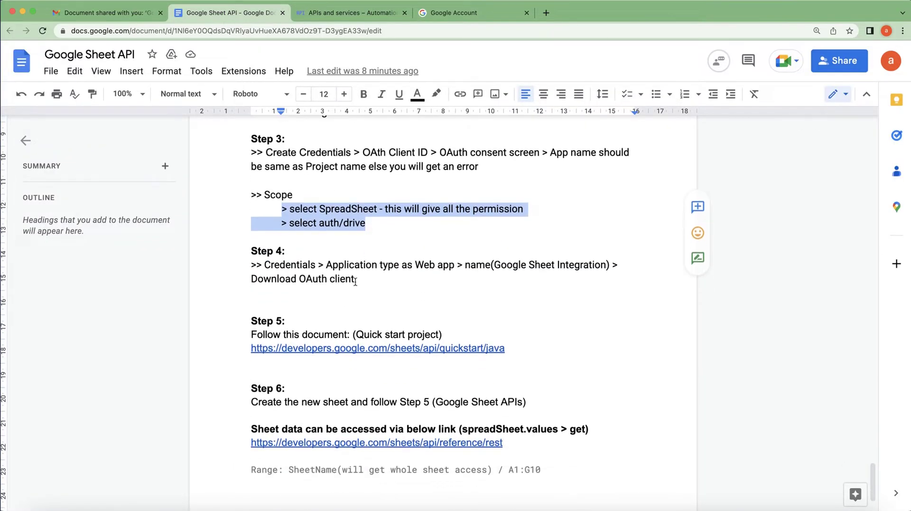
{"action": "double_click", "coordinate": [359, 280]}
{"action": "left_click_drag", "start_coordinate": [361, 283], "coordinate": [238, 256]}
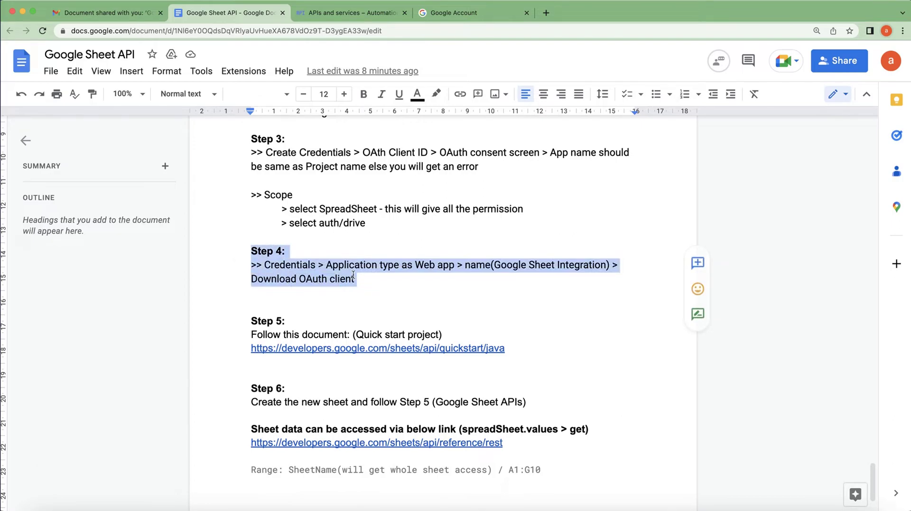
{"action": "left_click", "coordinate": [353, 279]}
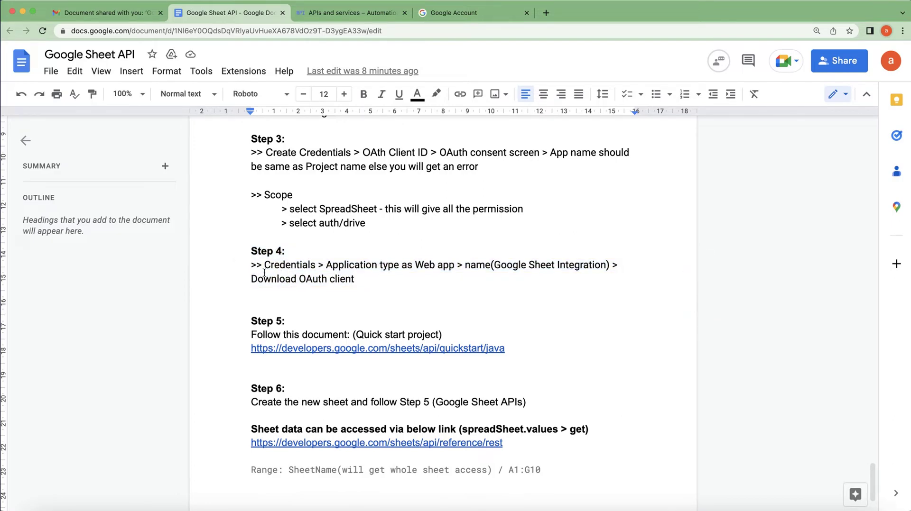
{"action": "left_click_drag", "start_coordinate": [264, 265], "coordinate": [375, 284]}
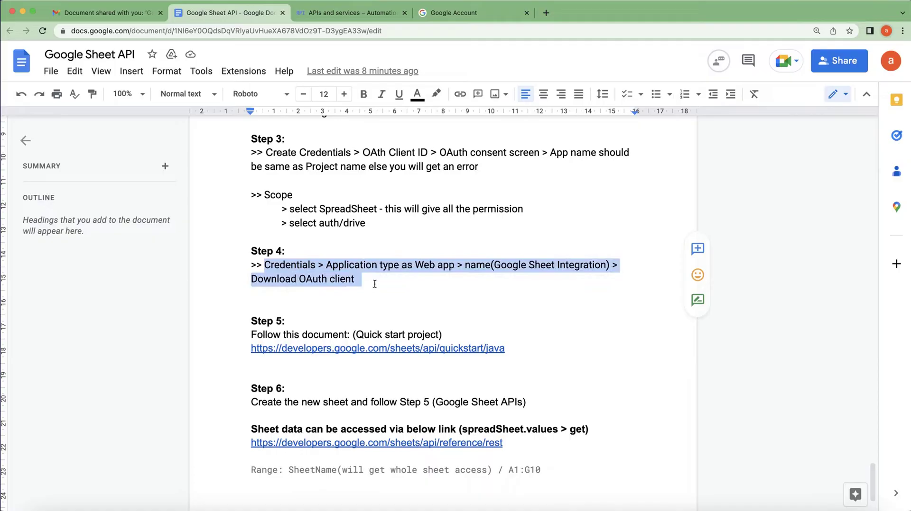
{"action": "scroll", "coordinate": [375, 284], "scroll_direction": "up", "scroll_amount": 2}
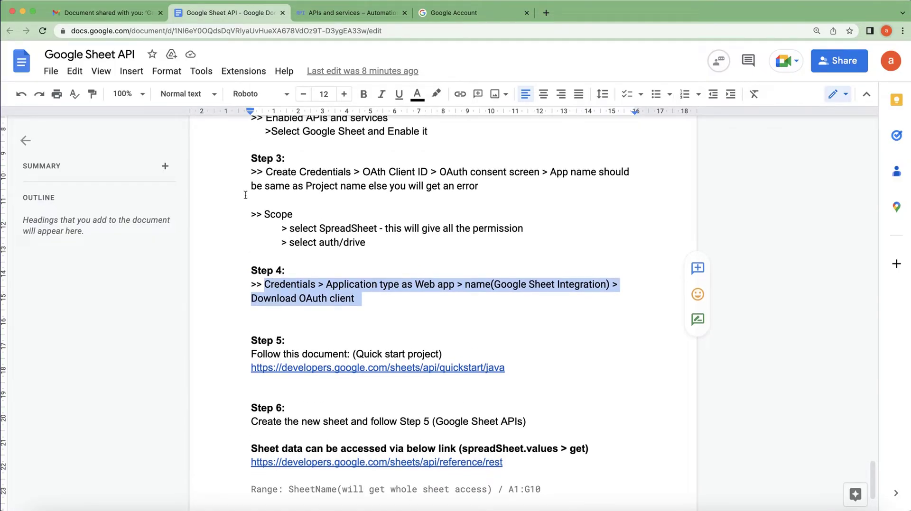
Back in the cloud console, start a new OAuth client ID credential with Web application as its application type
{"action": "left_click", "coordinate": [326, 15]}
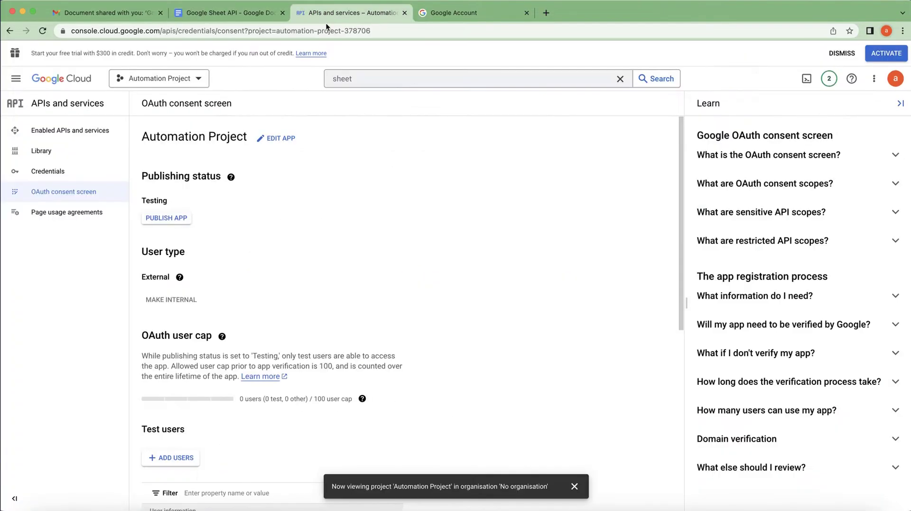
{"action": "left_click", "coordinate": [56, 172]}
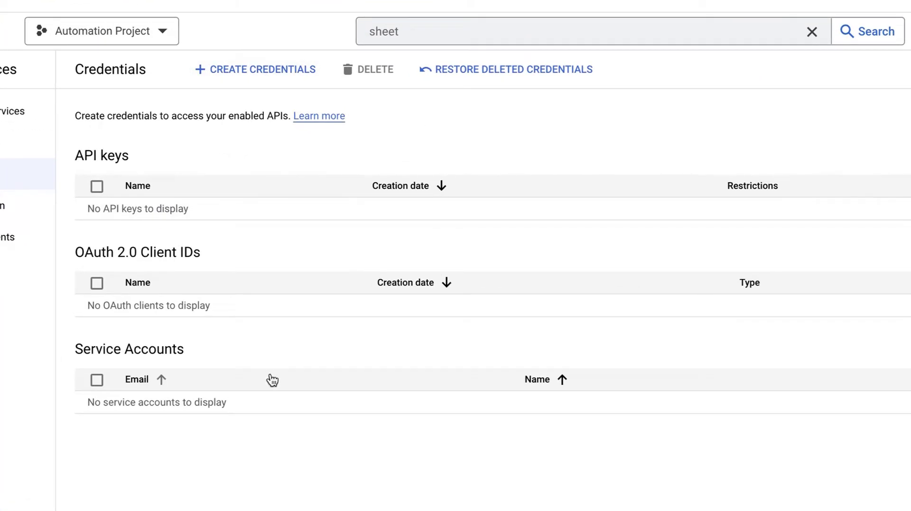
{"action": "left_click", "coordinate": [290, 75]}
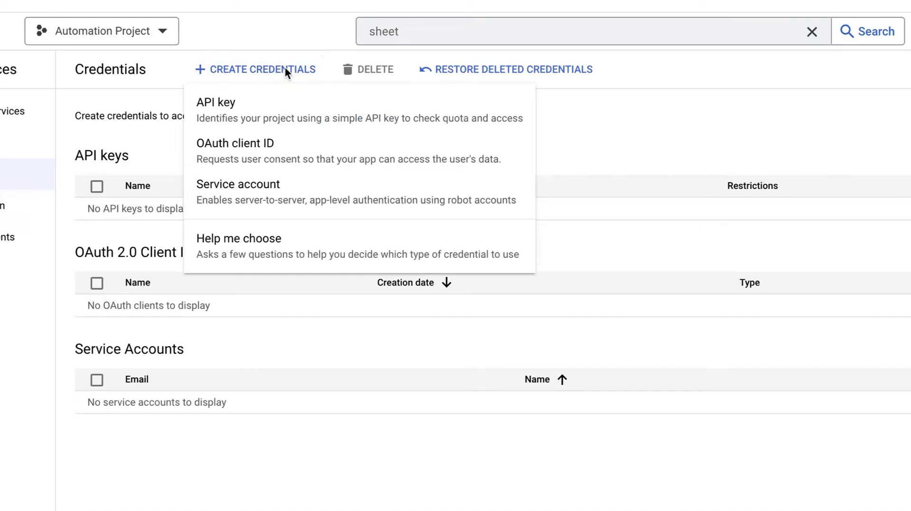
{"action": "left_click", "coordinate": [263, 156]}
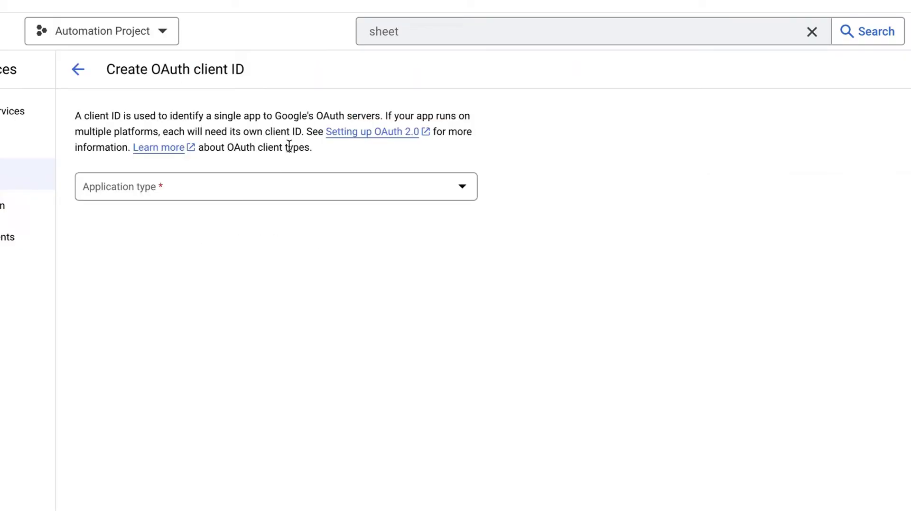
{"action": "left_click", "coordinate": [294, 197]}
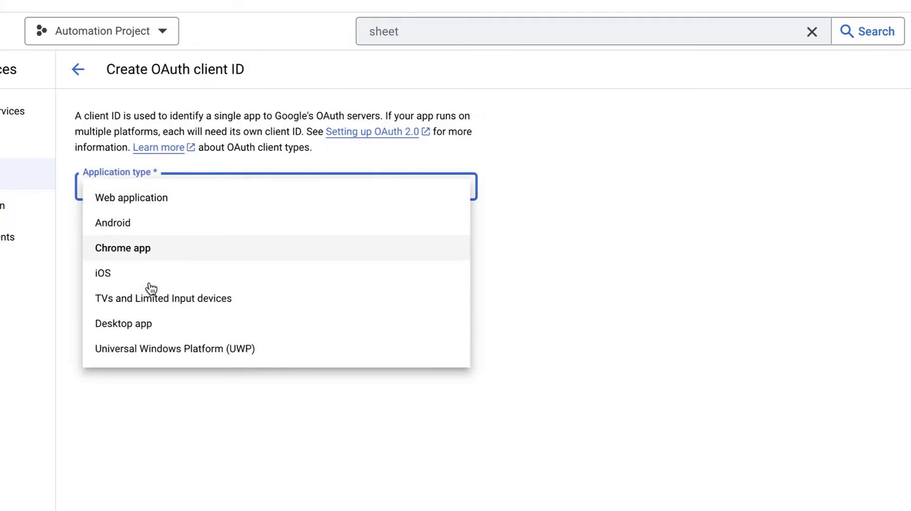
{"action": "left_click", "coordinate": [135, 208]}
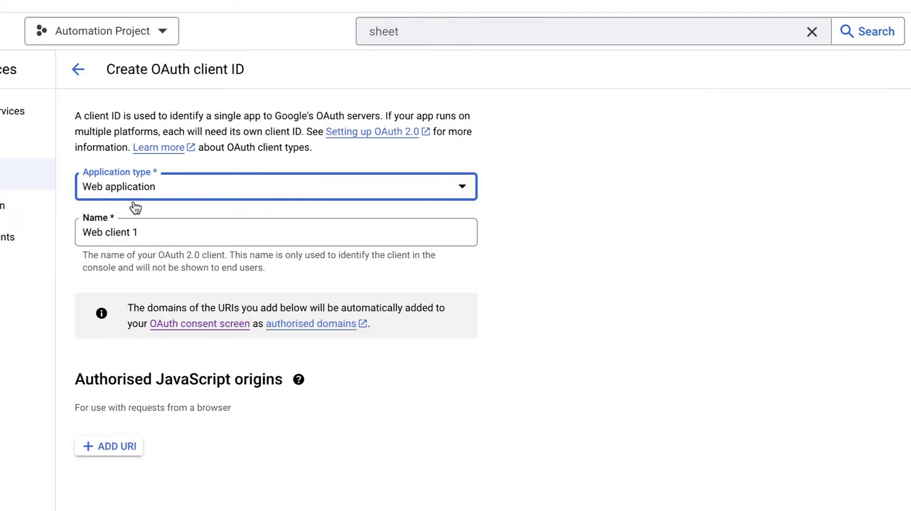
Replace the OAuth client's default name with "Google Sheet API"
{"action": "left_click", "coordinate": [181, 237]}
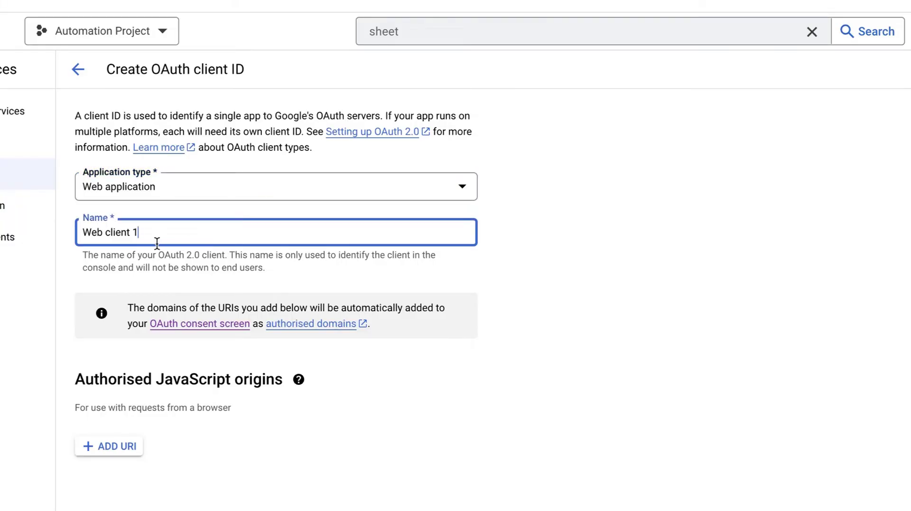
{"action": "key", "text": "ctrl+a"}
{"action": "type", "text": "Googl"}
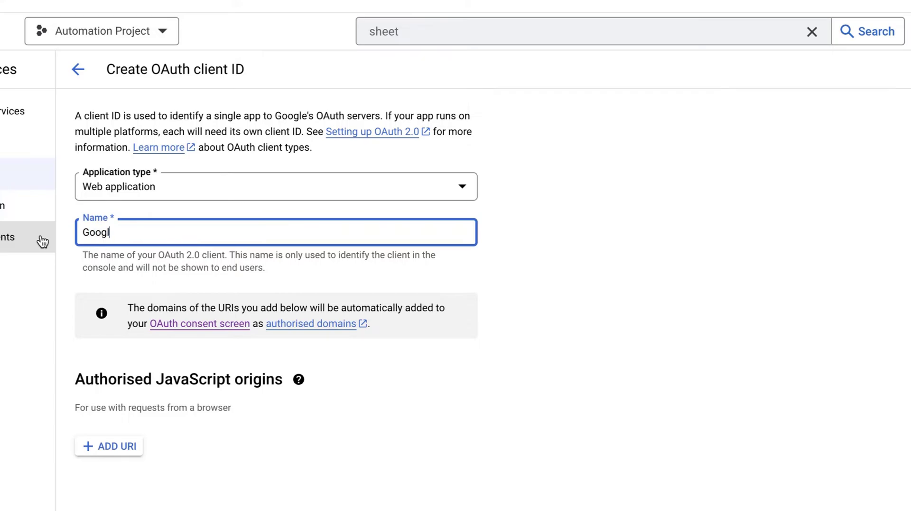
{"action": "type", "text": "e Sheet API"}
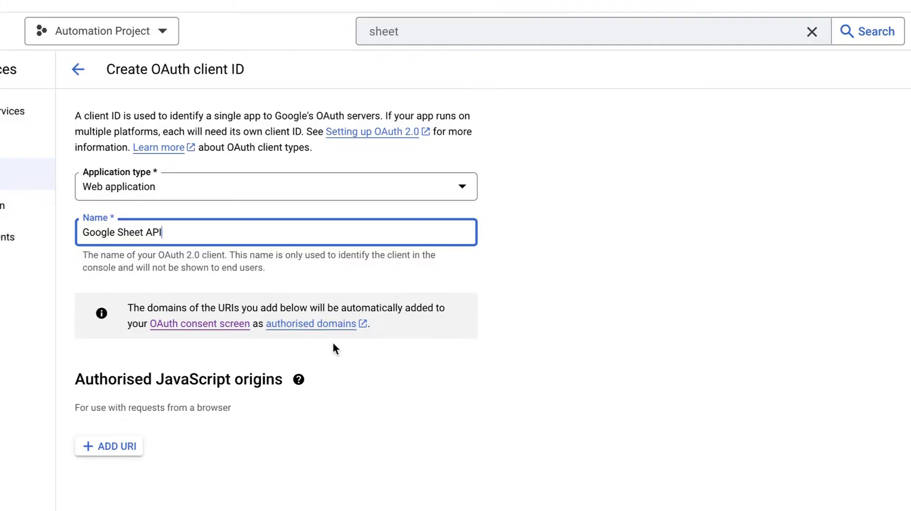
{"action": "left_click", "coordinate": [543, 389]}
{"action": "scroll", "coordinate": [542, 389], "scroll_direction": "down", "scroll_amount": 1}
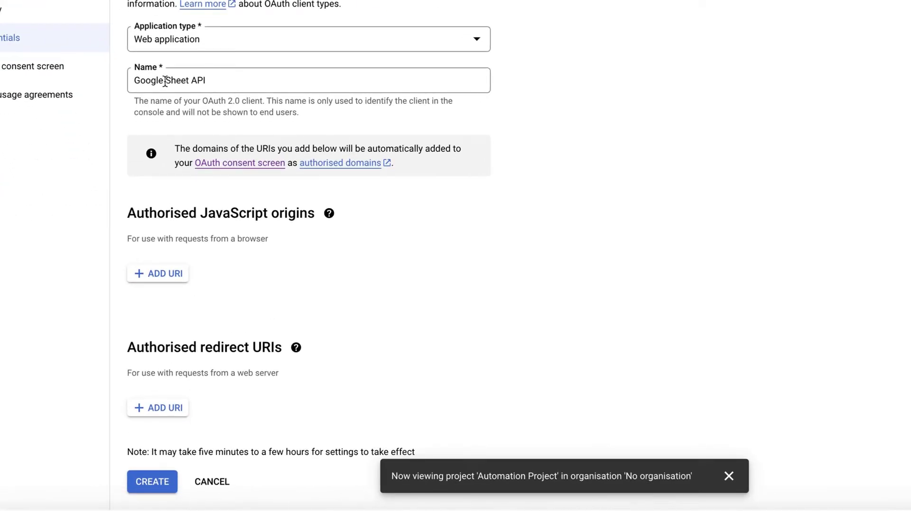
Create the OAuth client, download its credentials as a JSON file, and dismiss the confirmation dialog
{"action": "left_click", "coordinate": [158, 482]}
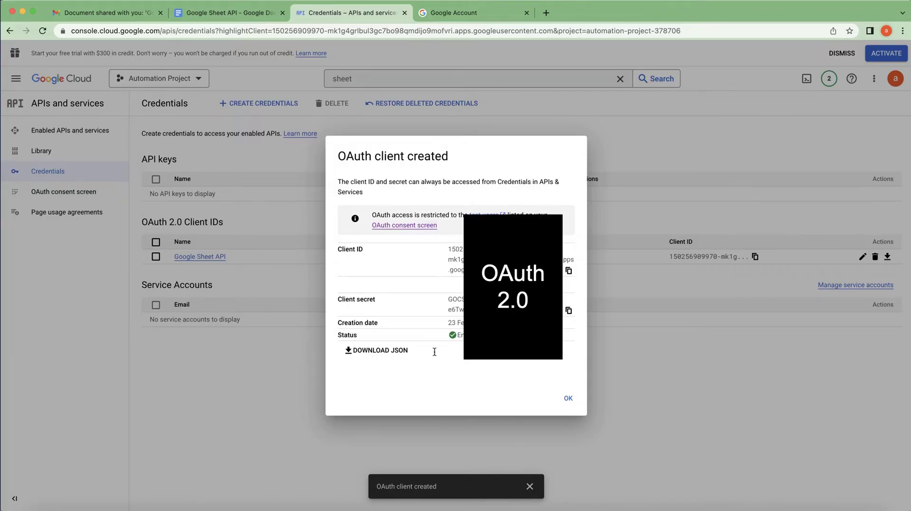
{"action": "left_click", "coordinate": [369, 352]}
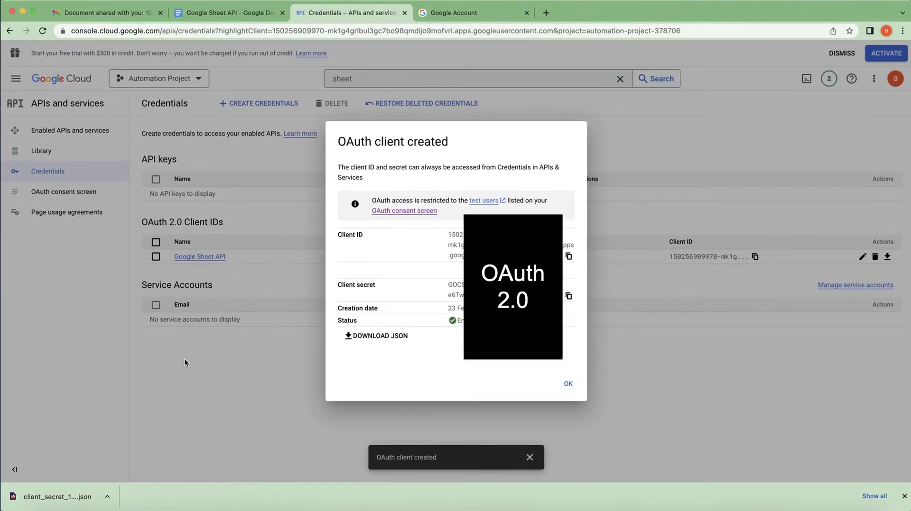
{"action": "left_click", "coordinate": [186, 360]}
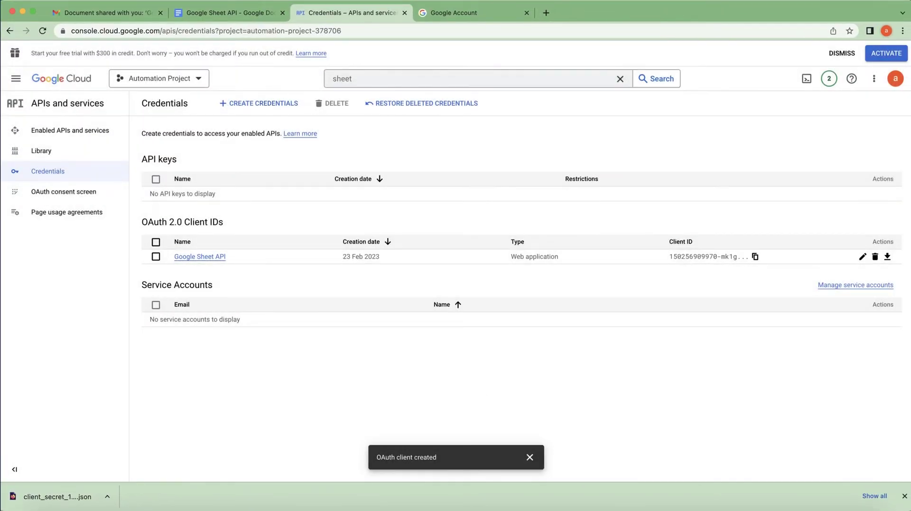
Open the Java quickstart link from Step 5 of the setup document and read its prerequisites, credentials, workspace and sample code sections
{"action": "left_click", "coordinate": [223, 13]}
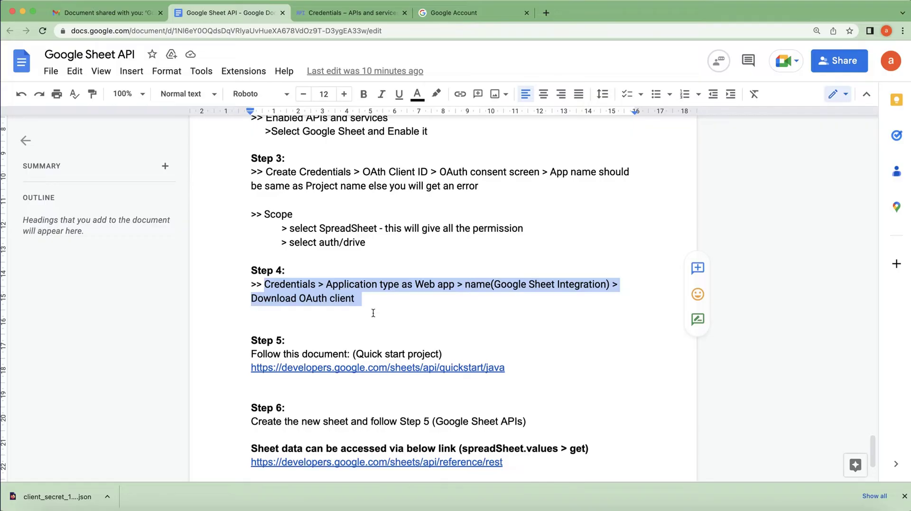
{"action": "scroll", "coordinate": [373, 313], "scroll_direction": "down", "scroll_amount": 2}
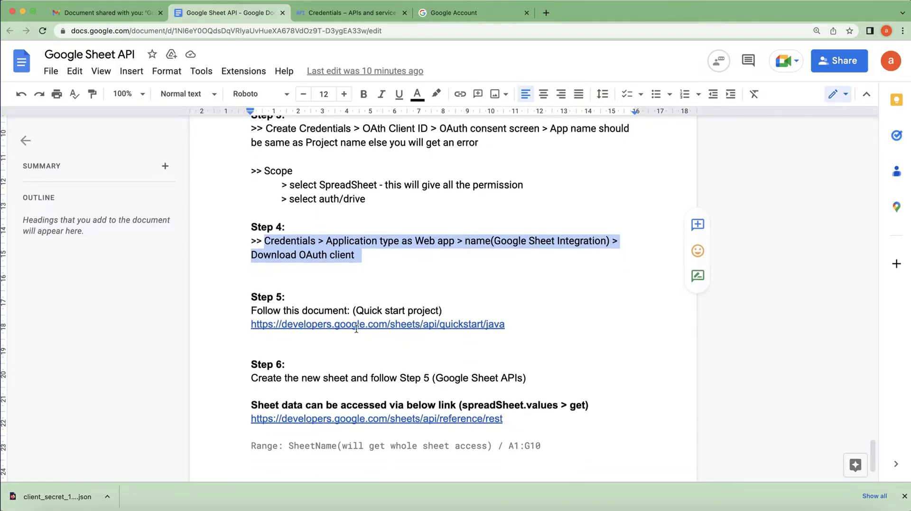
{"action": "left_click", "coordinate": [356, 329]}
{"action": "left_click", "coordinate": [355, 343]}
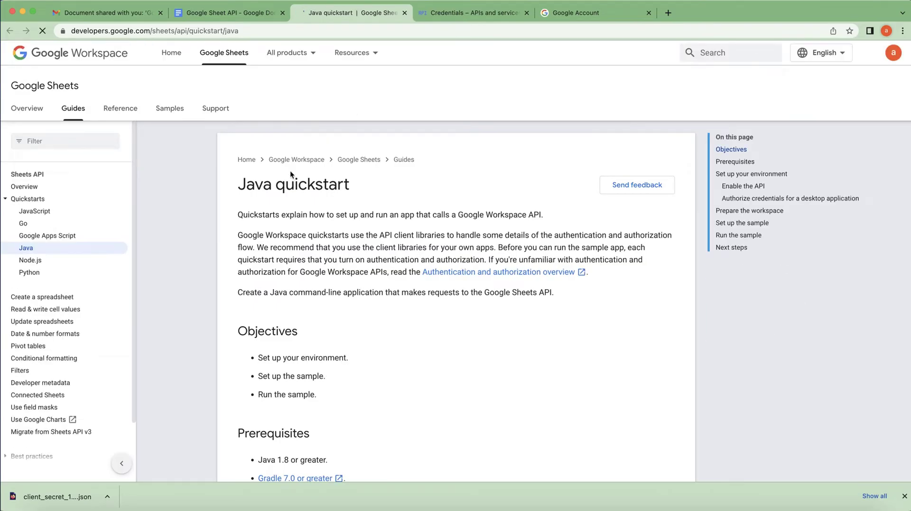
{"action": "scroll", "coordinate": [326, 228], "scroll_direction": "down", "scroll_amount": 3}
{"action": "scroll", "coordinate": [326, 232], "scroll_direction": "down", "scroll_amount": 8}
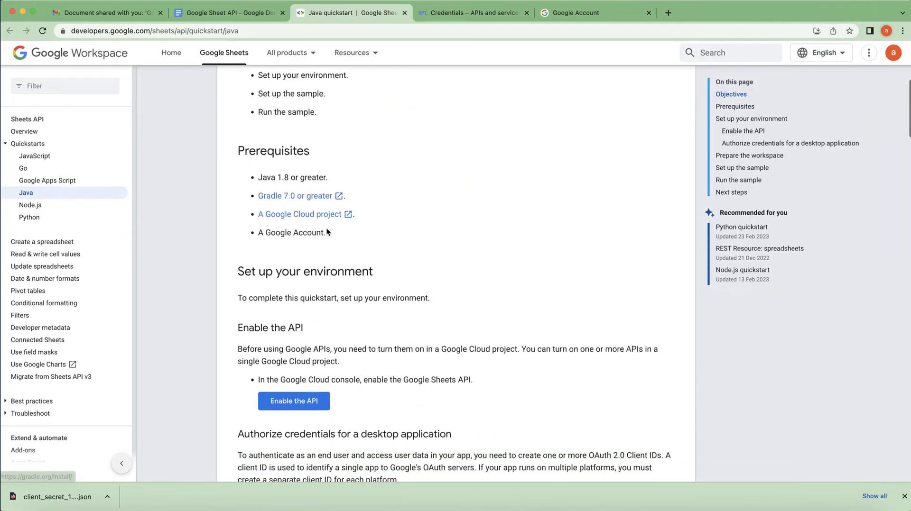
{"action": "scroll", "coordinate": [326, 232], "scroll_direction": "down", "scroll_amount": 4}
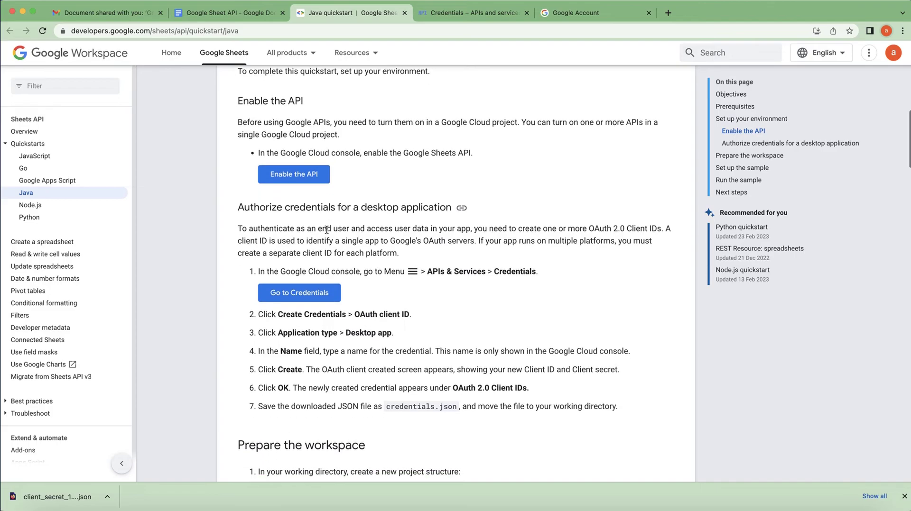
{"action": "scroll", "coordinate": [329, 232], "scroll_direction": "down", "scroll_amount": 10}
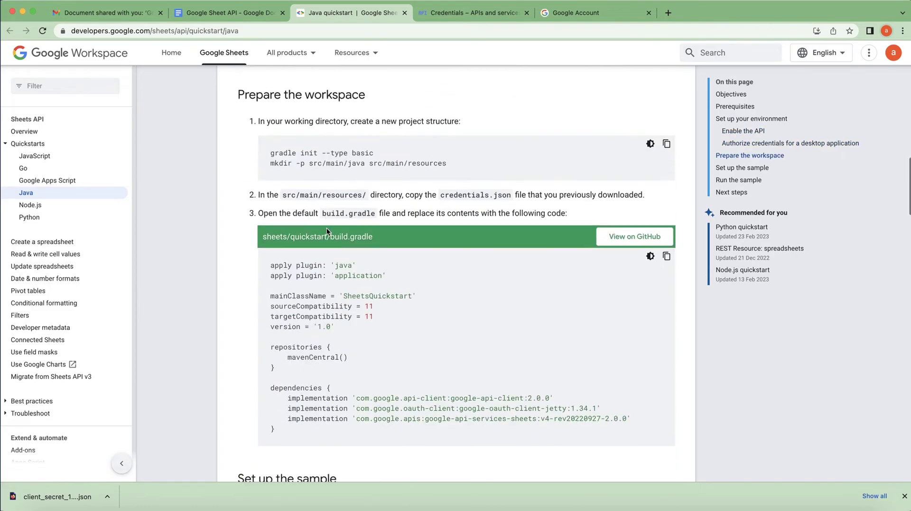
{"action": "scroll", "coordinate": [326, 231], "scroll_direction": "down", "scroll_amount": 3}
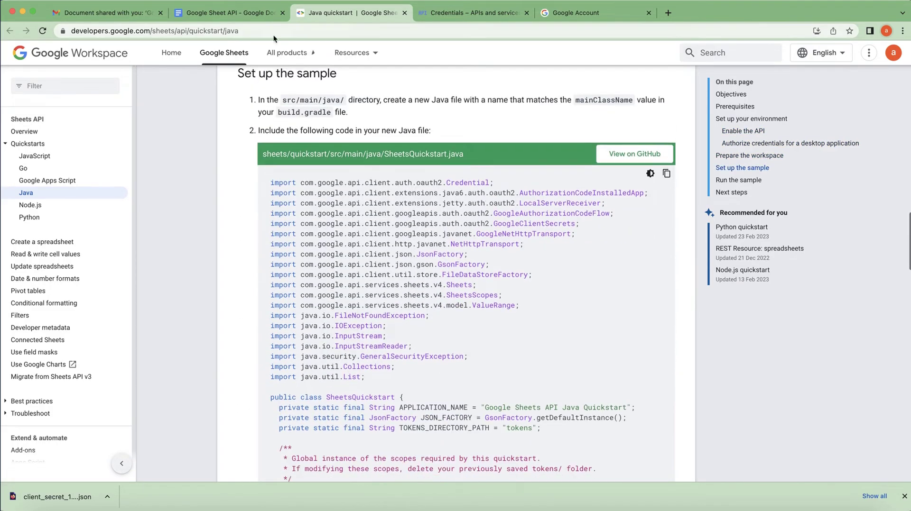
Return to the setup document and open the Google Sheets API REST reference linked in Step 6
{"action": "key", "text": "super+alt+Left"}
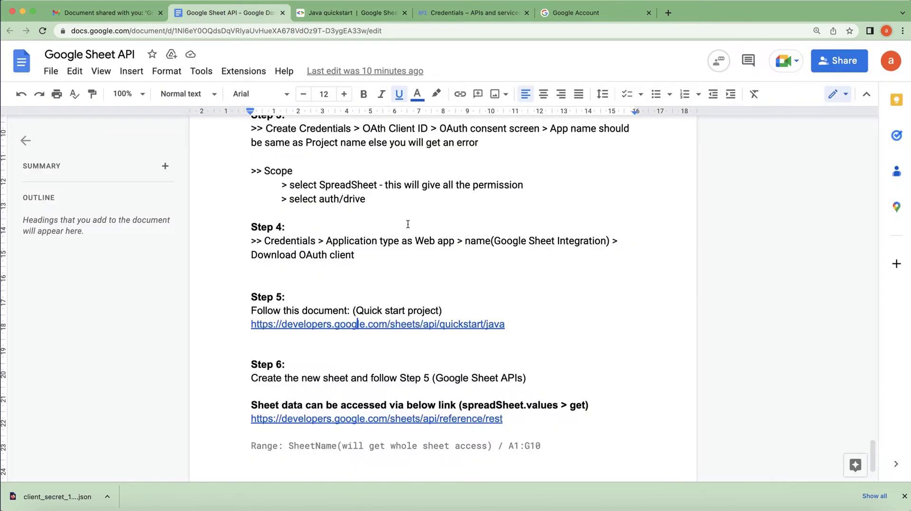
{"action": "left_click", "coordinate": [363, 422]}
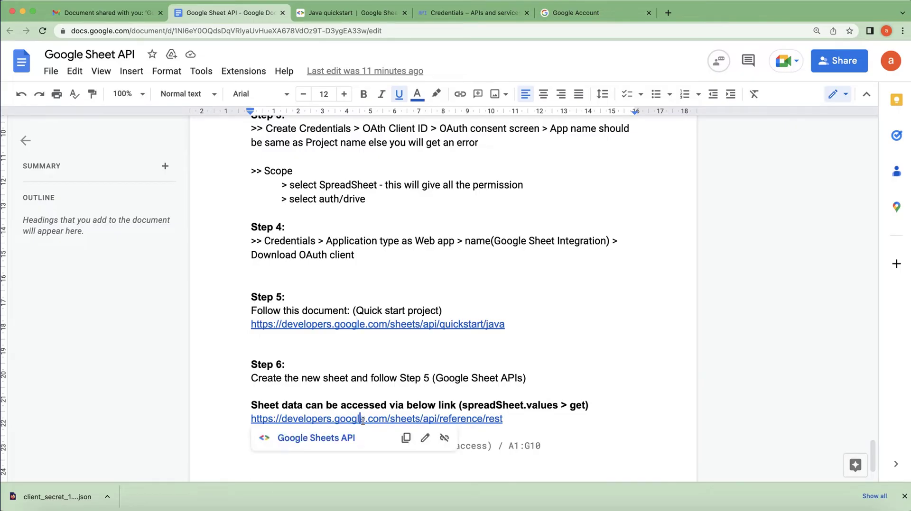
{"action": "left_click", "coordinate": [323, 439]}
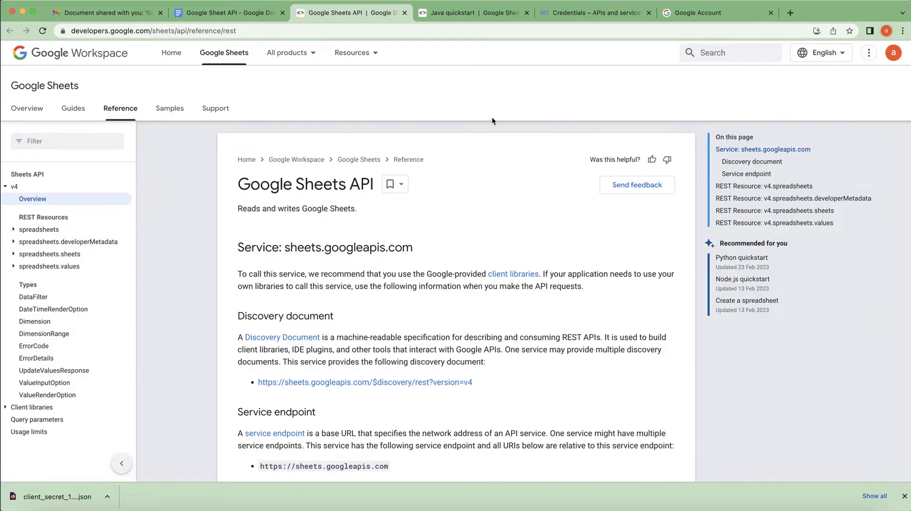
From the Google Account page, open Google Sheets and create a blank spreadsheet
{"action": "left_click", "coordinate": [700, 19]}
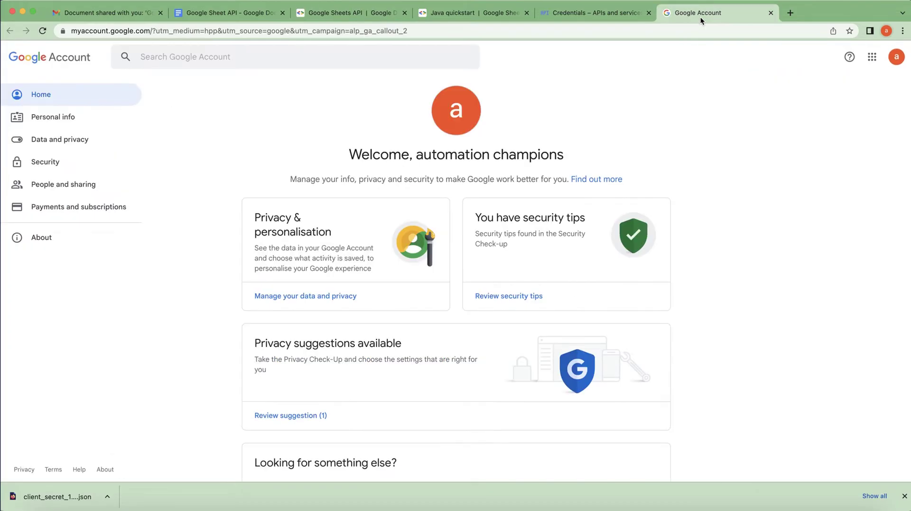
{"action": "left_click", "coordinate": [872, 56]}
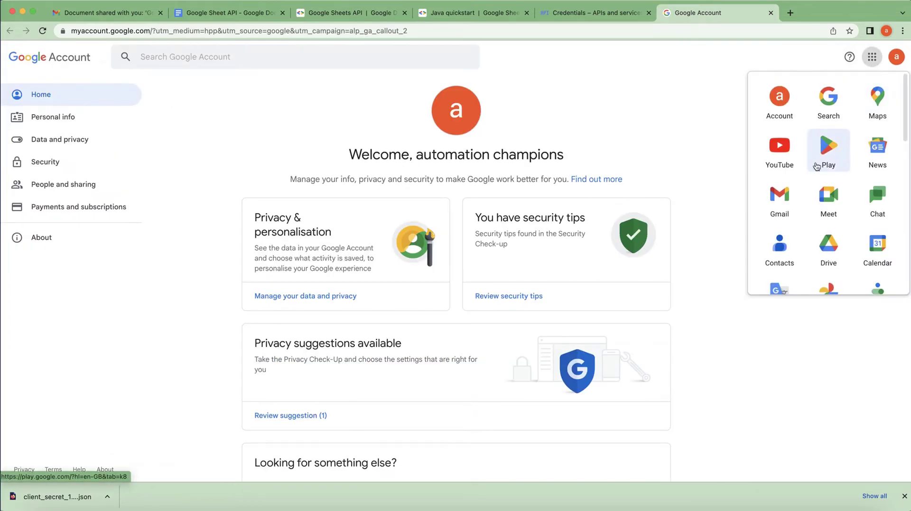
{"action": "scroll", "coordinate": [861, 206], "scroll_direction": "down", "scroll_amount": 3}
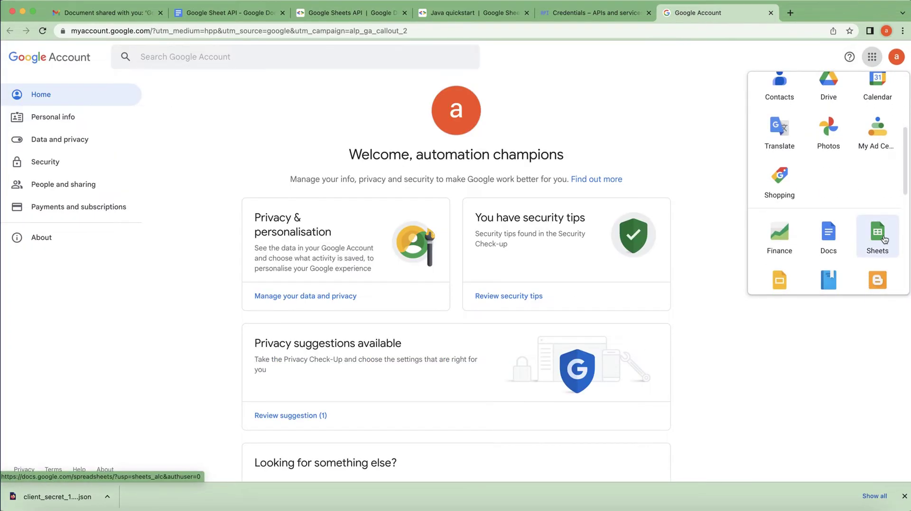
{"action": "left_click", "coordinate": [877, 234]}
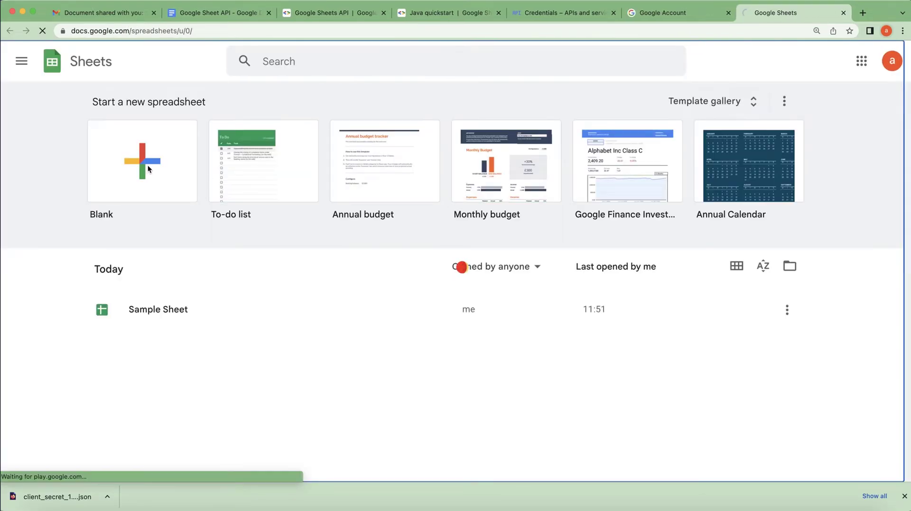
{"action": "left_click", "coordinate": [147, 166]}
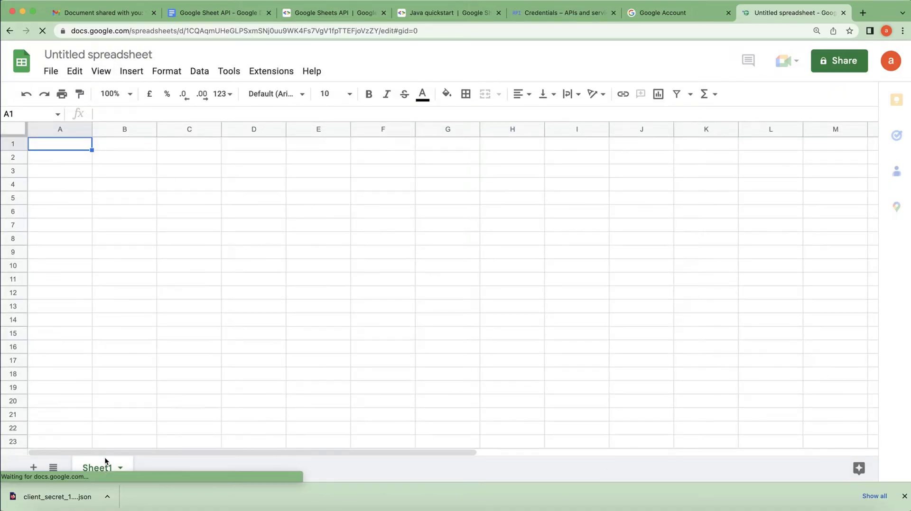
Rename the Sheet1 tab as "Sample" and select cell A1
{"action": "double_click", "coordinate": [98, 469]}
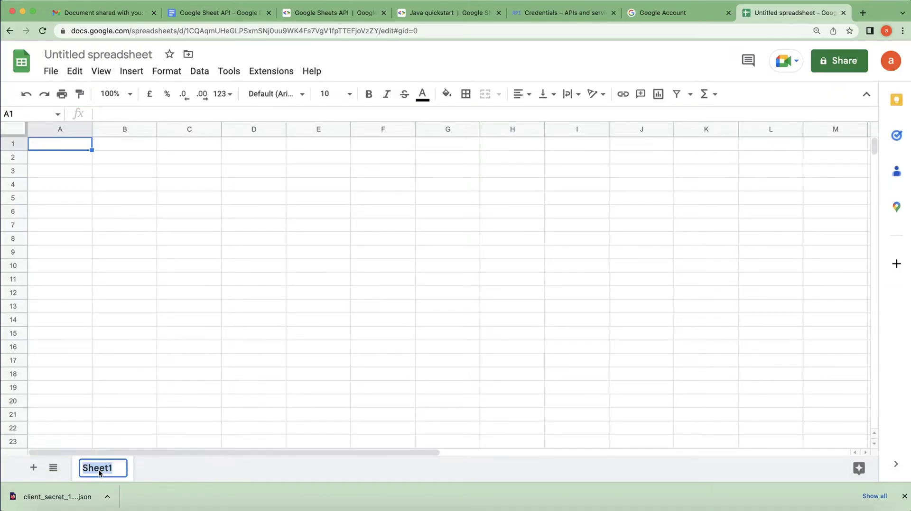
{"action": "type", "text": "Sample"}
{"action": "left_click", "coordinate": [59, 231]}
{"action": "left_click", "coordinate": [62, 143]}
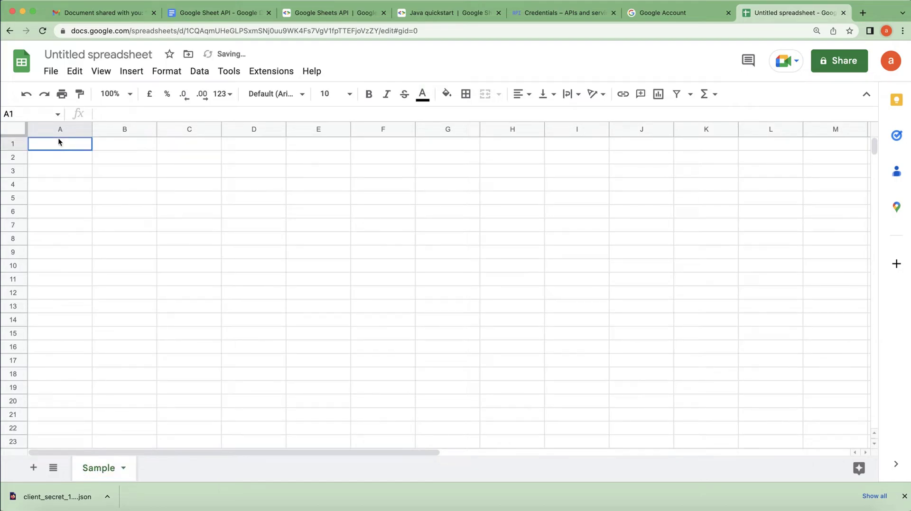
Search the web for "sample table html" in a new browser tab and open the W3Schools HTML Tables result separately
{"action": "left_click", "coordinate": [863, 15]}
{"action": "type", "text": "sample "}
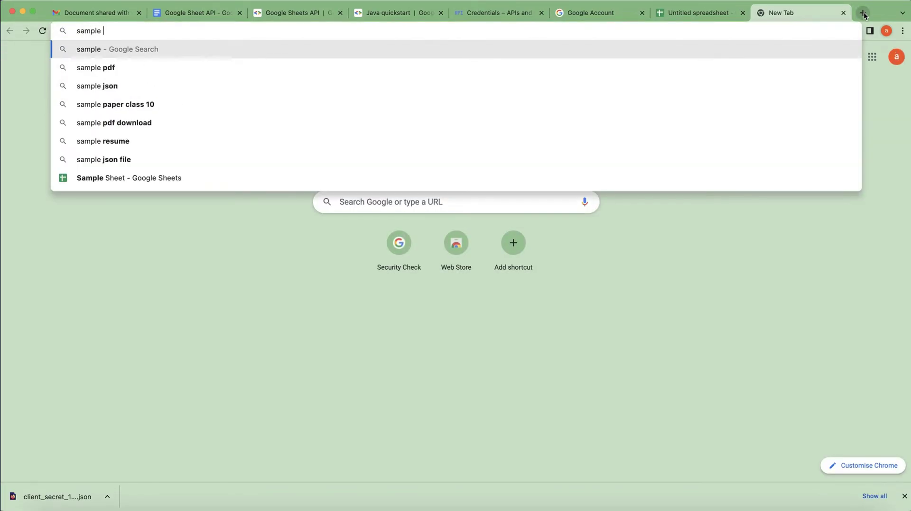
{"action": "type", "text": "table"}
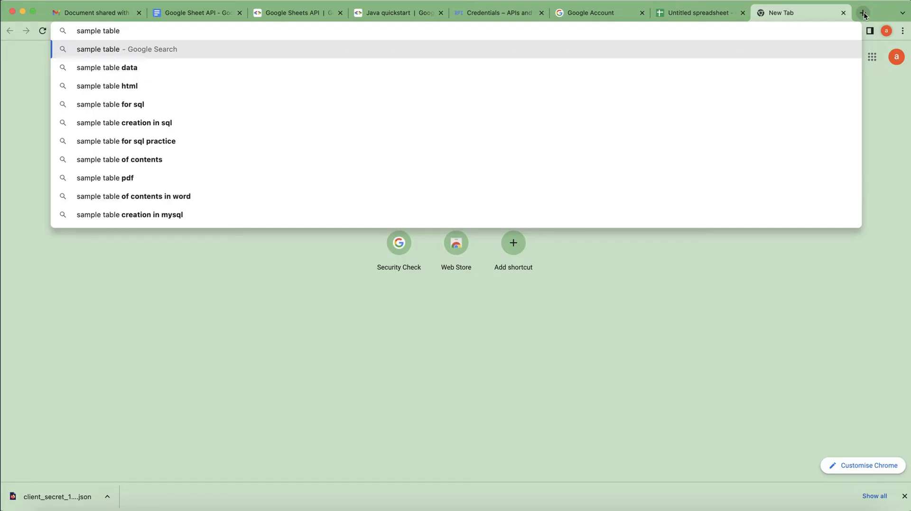
{"action": "left_click", "coordinate": [123, 87]}
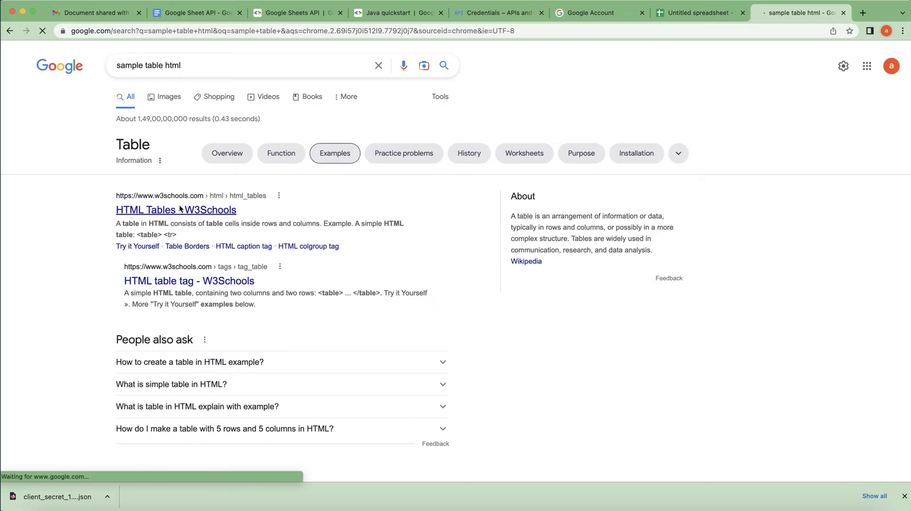
{"action": "left_click_drag", "start_coordinate": [116, 194], "coordinate": [236, 210]}
{"action": "right_click", "coordinate": [169, 212]}
{"action": "left_click", "coordinate": [211, 197]}
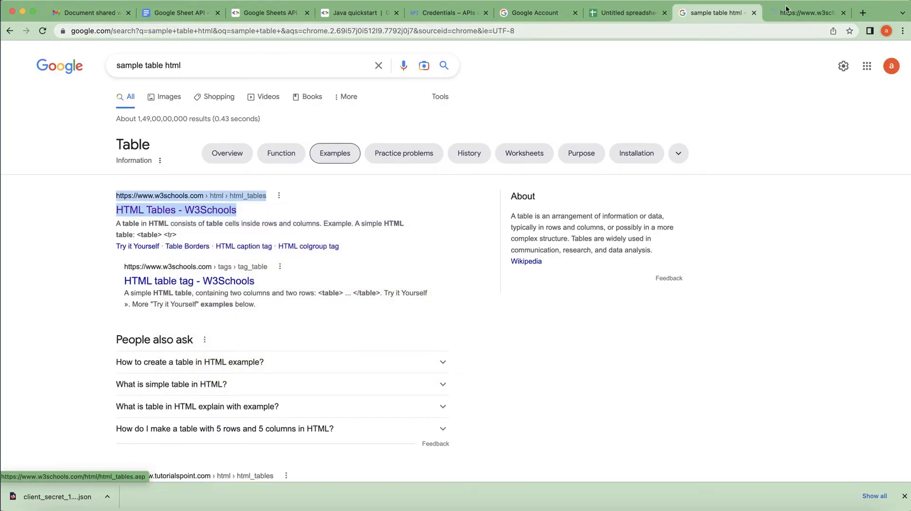
{"action": "key", "text": "ctrl+Tab"}
Copy the example table with Company, Contact and Country columns and paste it into the Sample sheet at A1
{"action": "scroll", "coordinate": [305, 188], "scroll_direction": "down", "scroll_amount": 5}
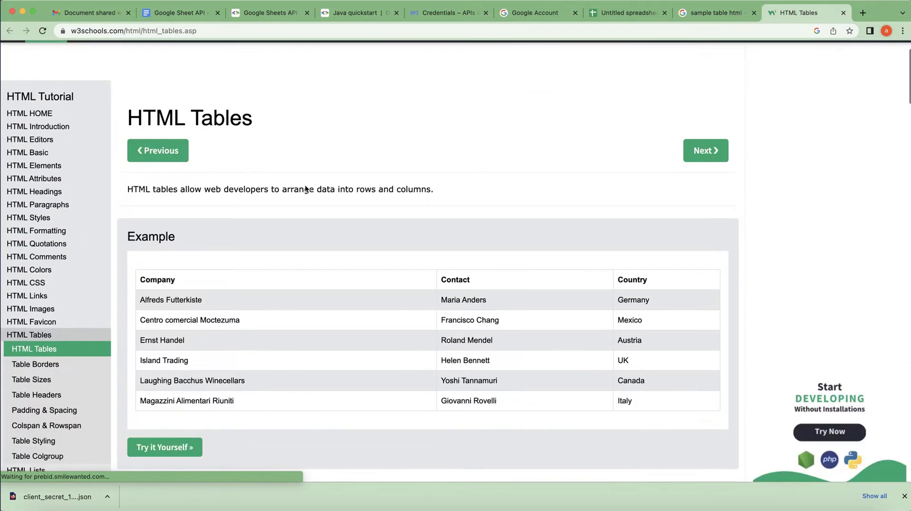
{"action": "left_click_drag", "start_coordinate": [139, 167], "coordinate": [637, 286]}
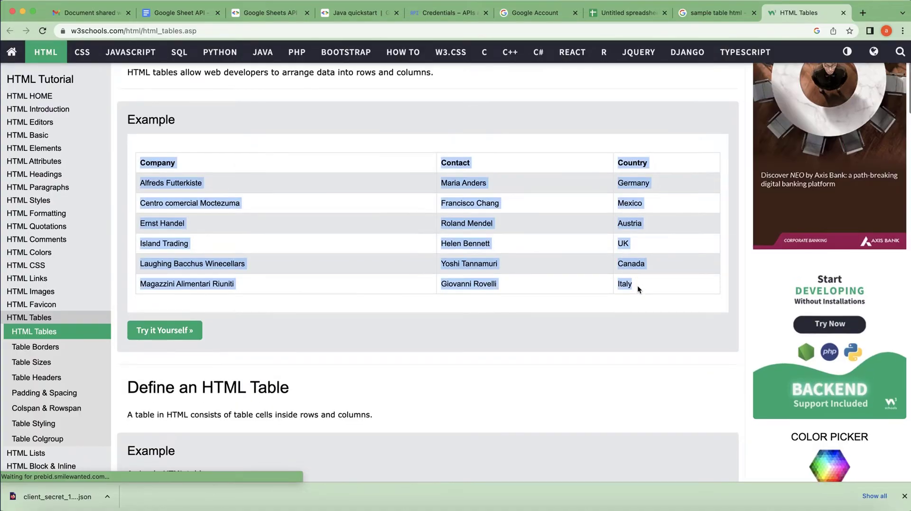
{"action": "scroll", "coordinate": [637, 285], "scroll_direction": "down", "scroll_amount": 5}
{"action": "scroll", "coordinate": [636, 286], "scroll_direction": "up", "scroll_amount": 2}
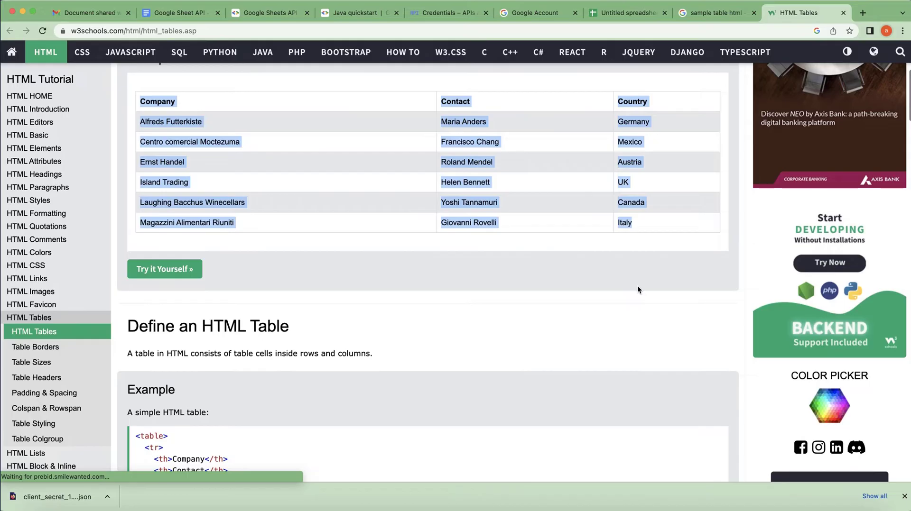
{"action": "left_click", "coordinate": [626, 13]}
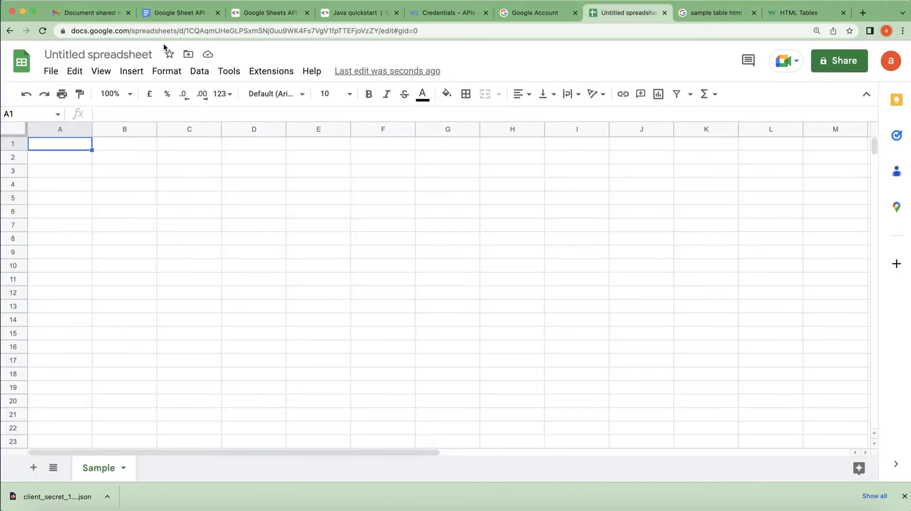
{"action": "key", "text": "super+v"}
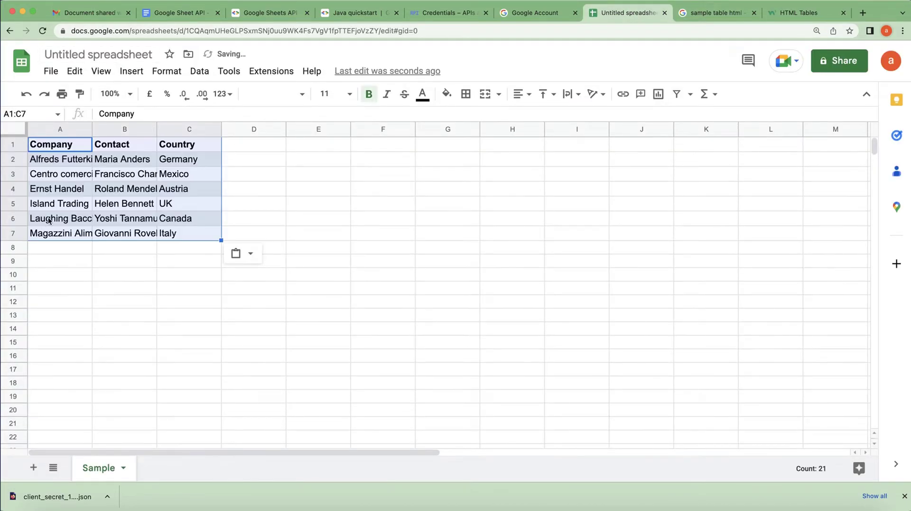
Fit all column widths of the Sample sheet to their contents
{"action": "left_click", "coordinate": [21, 126]}
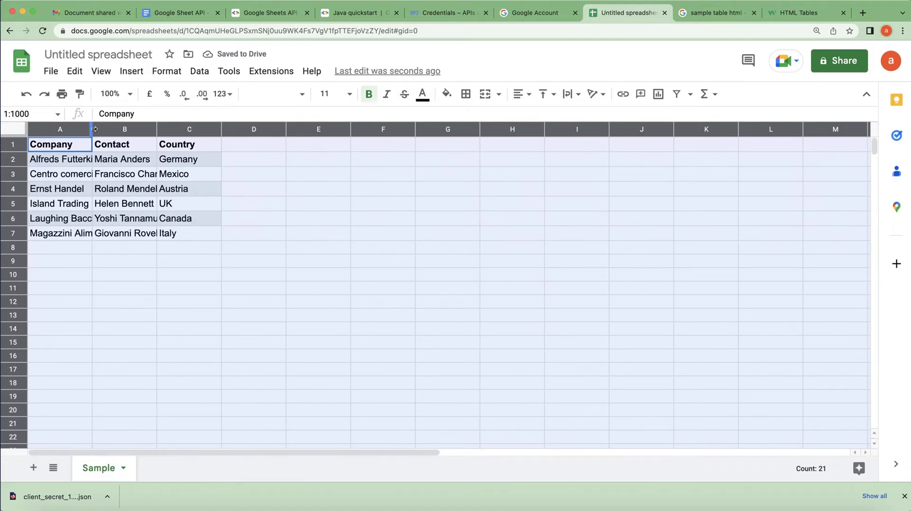
{"action": "double_click", "coordinate": [92, 129]}
{"action": "left_click", "coordinate": [66, 237]}
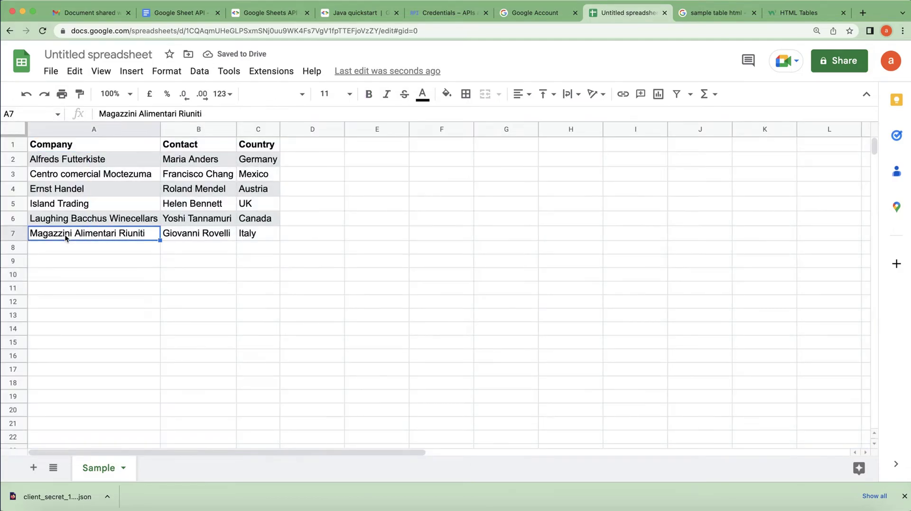
Select the spreadsheet ID in the sheet's URL, then expand the spreadsheets.values methods in the Google Sheets API reference
{"action": "left_click", "coordinate": [246, 29]}
{"action": "double_click", "coordinate": [233, 31]}
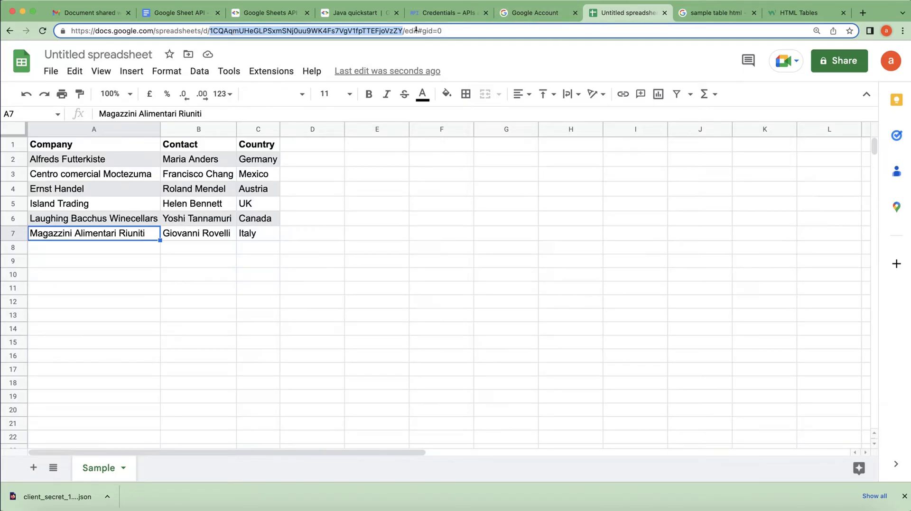
{"action": "left_click", "coordinate": [362, 14]}
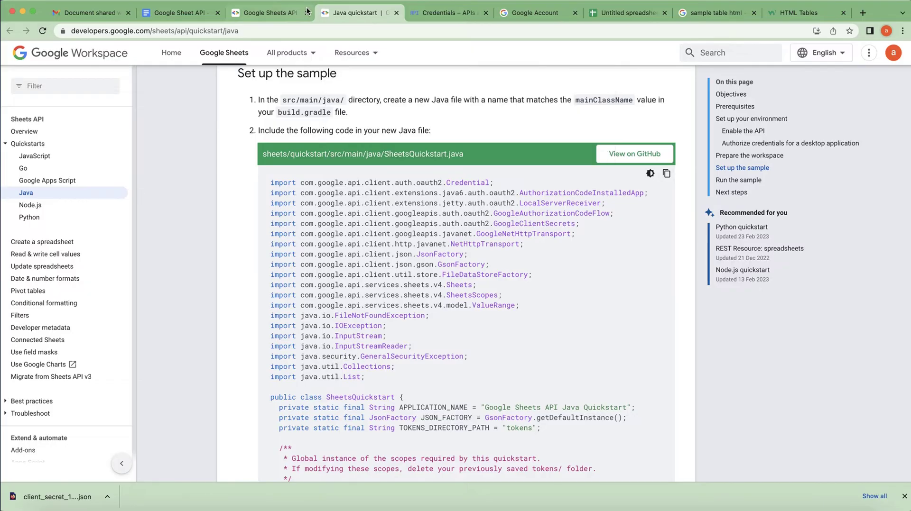
{"action": "left_click", "coordinate": [263, 13]}
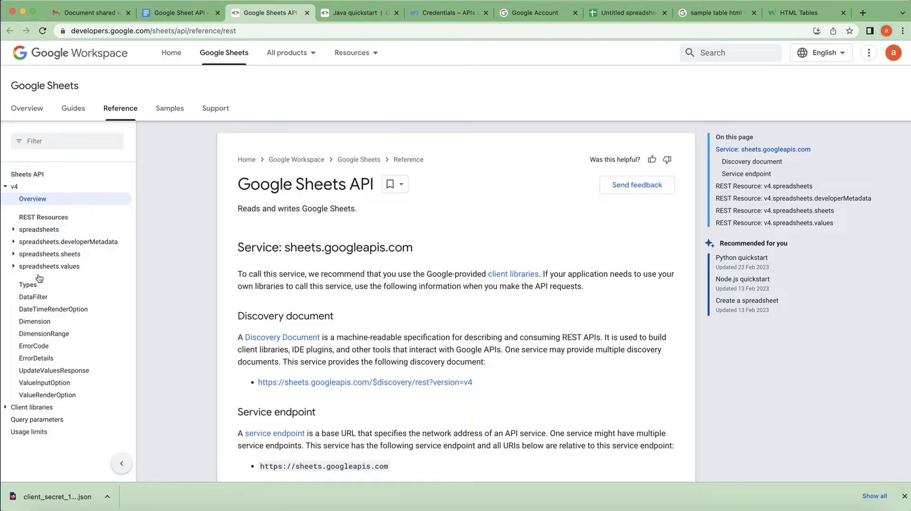
{"action": "left_click", "coordinate": [15, 267]}
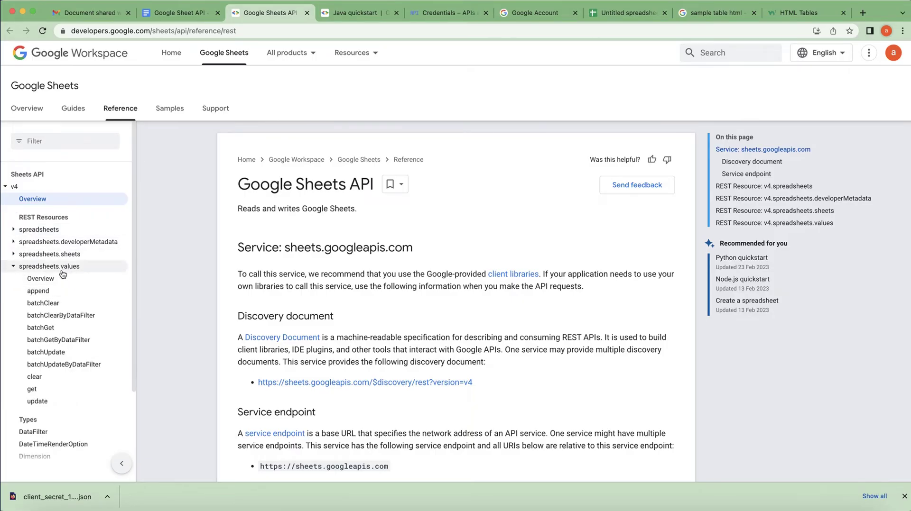
Open the get method of spreadsheets.values and paste the copied spreadsheet ID into its spreadsheetId parameter
{"action": "left_click", "coordinate": [34, 392]}
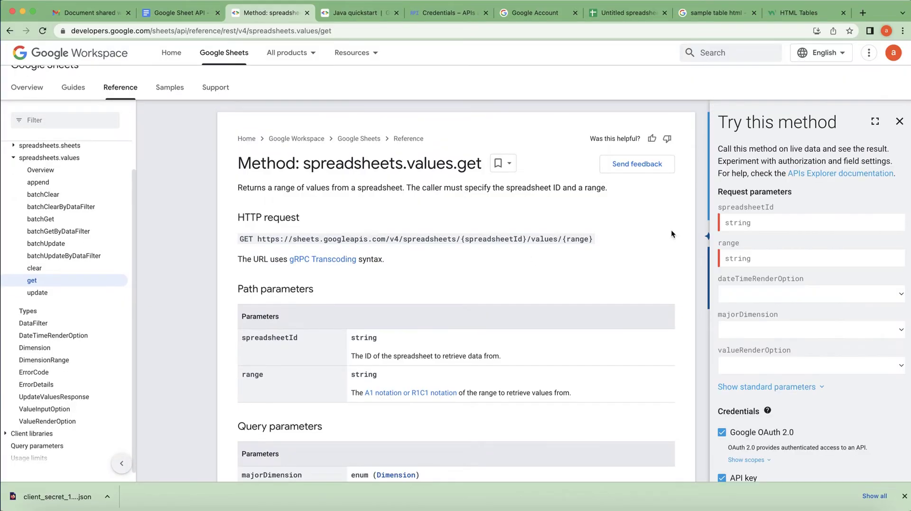
{"action": "left_click", "coordinate": [751, 221]}
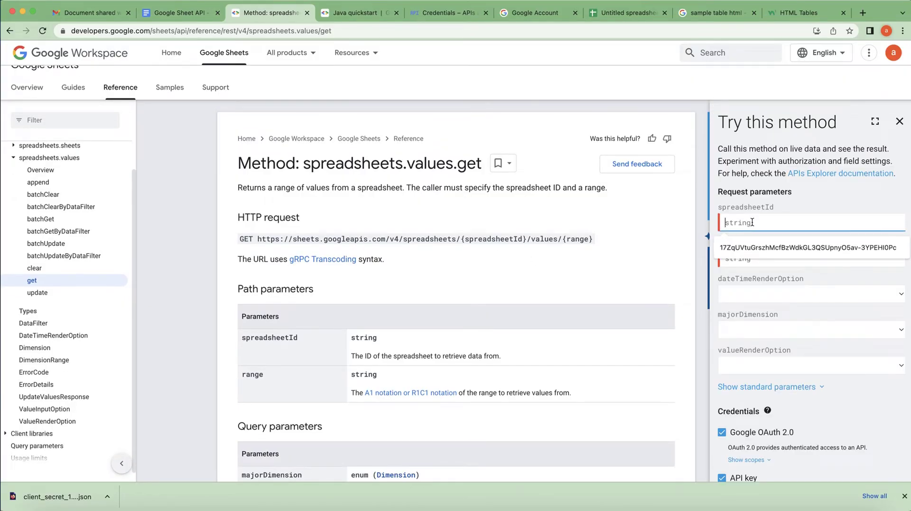
{"action": "key", "text": "super+v"}
{"action": "left_click", "coordinate": [769, 242]}
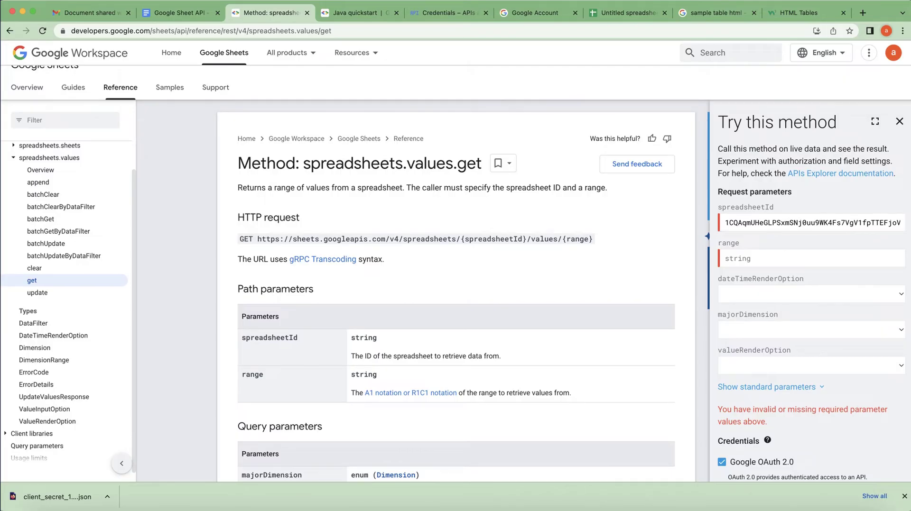
Move the spreadsheet's browser tab directly beside the spreadsheets.values.get reference tab and return to the reference
{"action": "left_click_drag", "start_coordinate": [630, 13], "coordinate": [364, 12]}
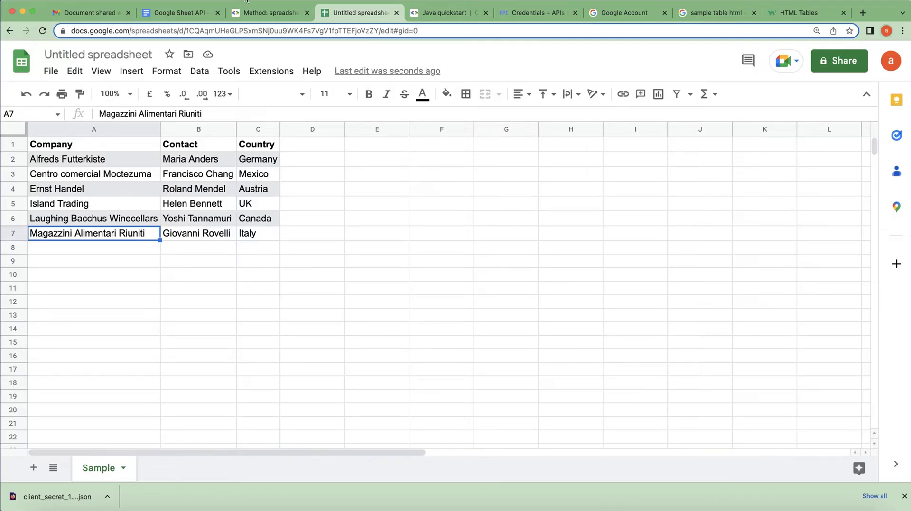
{"action": "left_click", "coordinate": [264, 14]}
{"action": "left_click", "coordinate": [744, 259]}
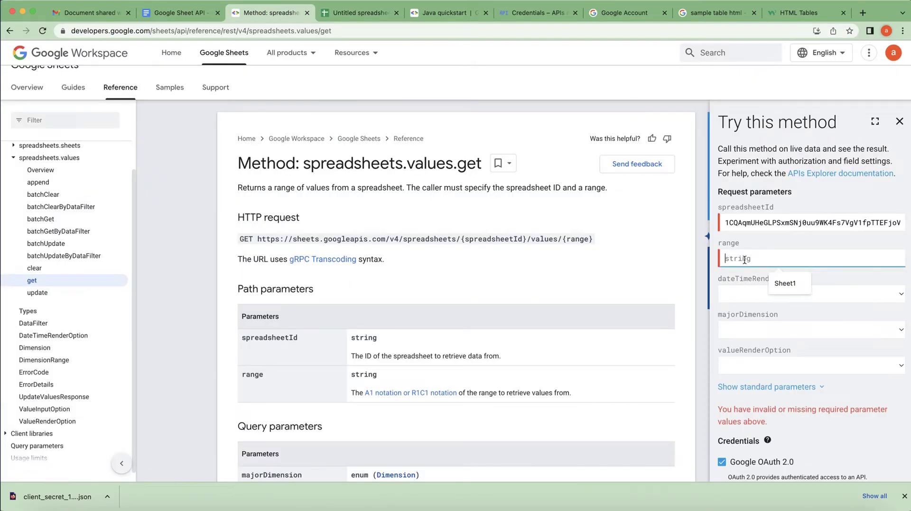
{"action": "left_click", "coordinate": [769, 245]}
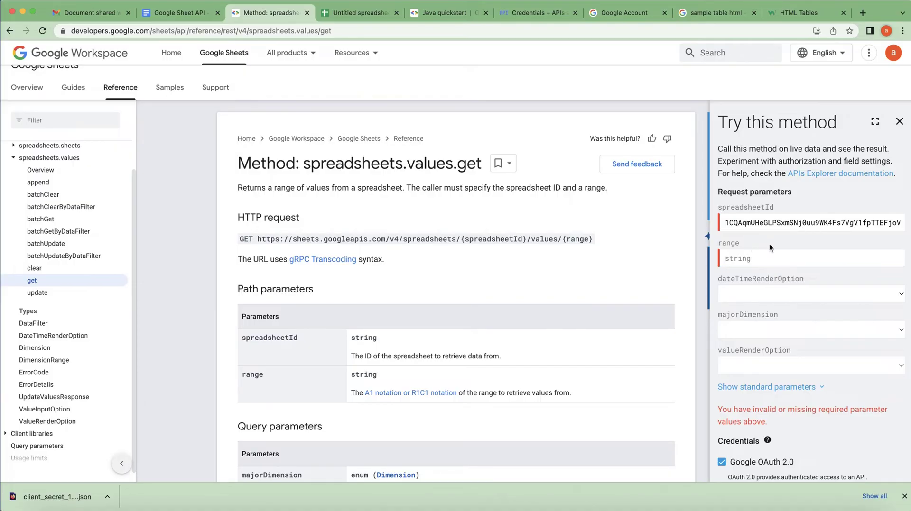
Set dateTimeRenderOption to FORMATTED_STRING, majorDimension to ROWS and valueRenderOption to FORMATTED_VALUE
{"action": "left_click", "coordinate": [766, 295]}
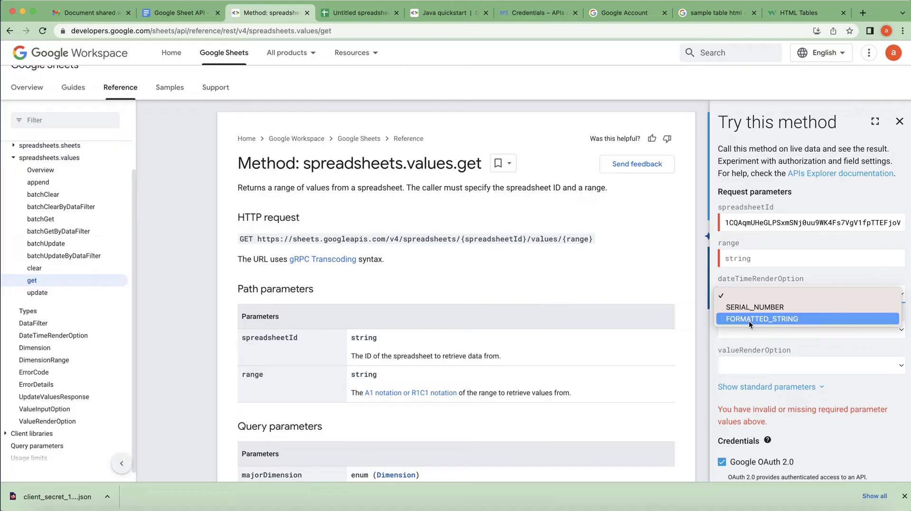
{"action": "left_click", "coordinate": [749, 321]}
{"action": "left_click", "coordinate": [750, 326]}
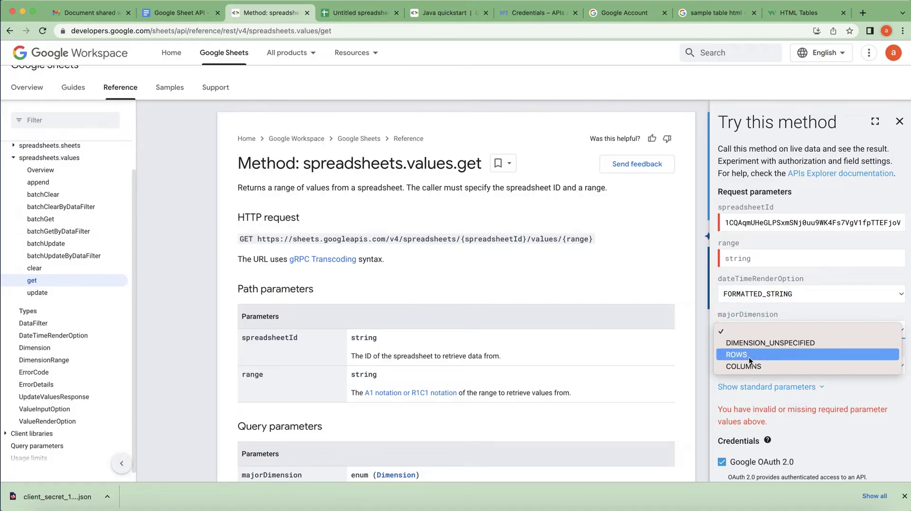
{"action": "left_click", "coordinate": [748, 357]}
{"action": "left_click", "coordinate": [754, 370]}
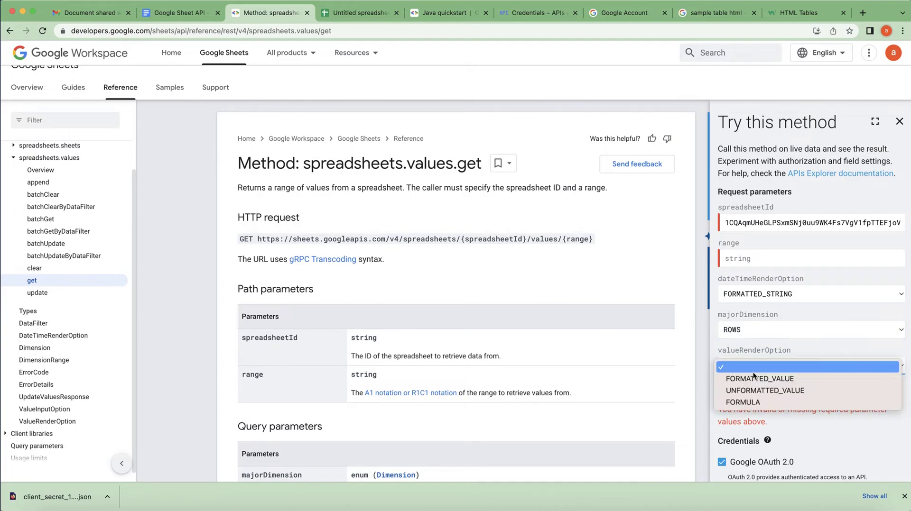
{"action": "left_click", "coordinate": [755, 378]}
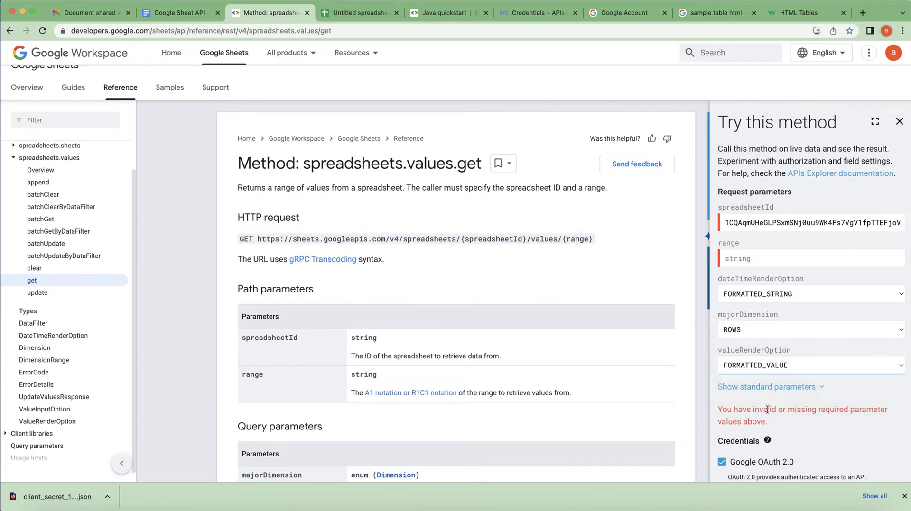
Enter the sheet name Sample as the request's range parameter
{"action": "scroll", "coordinate": [766, 410], "scroll_direction": "down", "scroll_amount": 2}
{"action": "scroll", "coordinate": [767, 410], "scroll_direction": "down", "scroll_amount": 2}
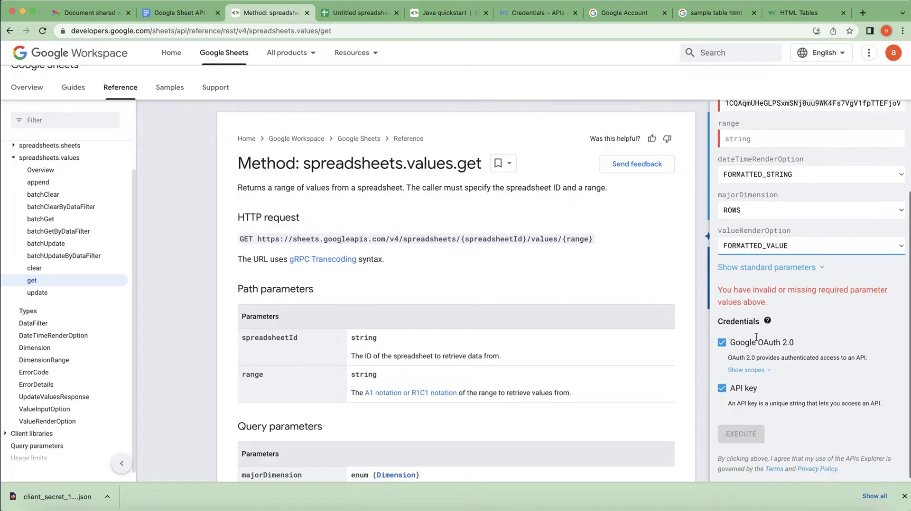
{"action": "scroll", "coordinate": [759, 340], "scroll_direction": "up", "scroll_amount": 3}
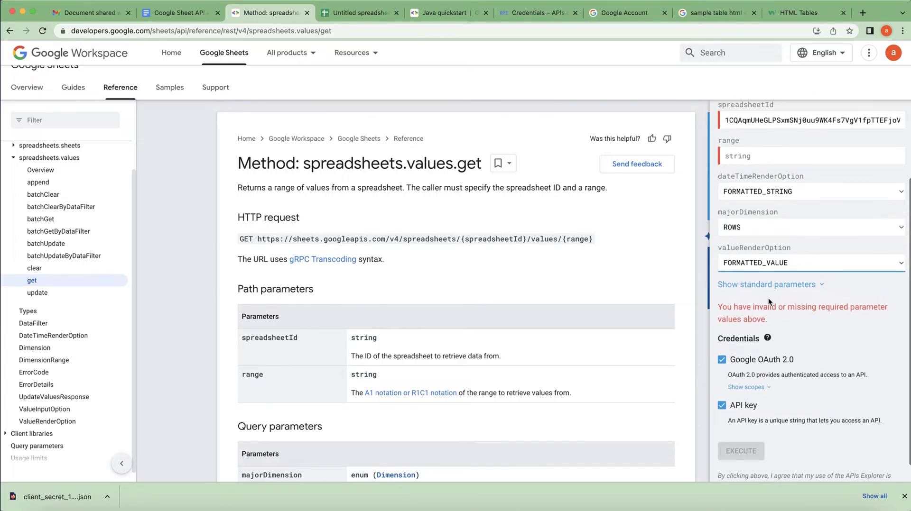
{"action": "left_click", "coordinate": [735, 264]}
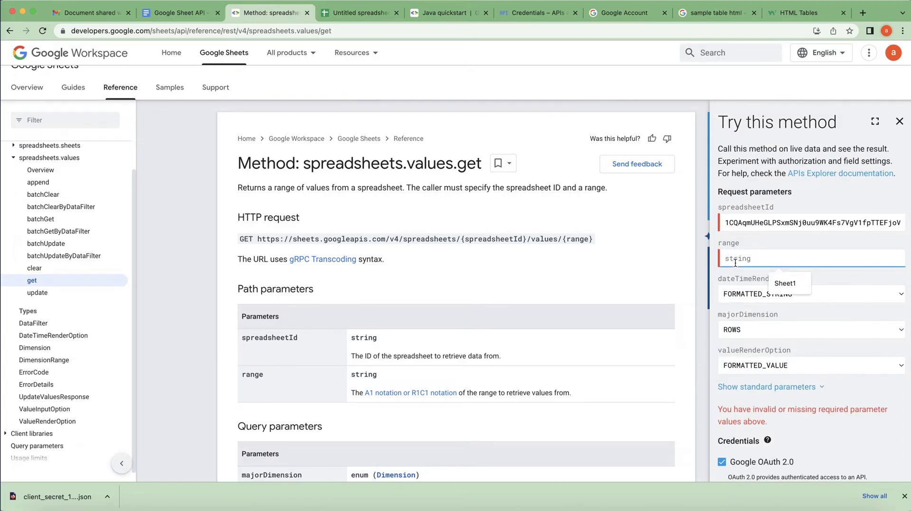
{"action": "left_click", "coordinate": [339, 13]}
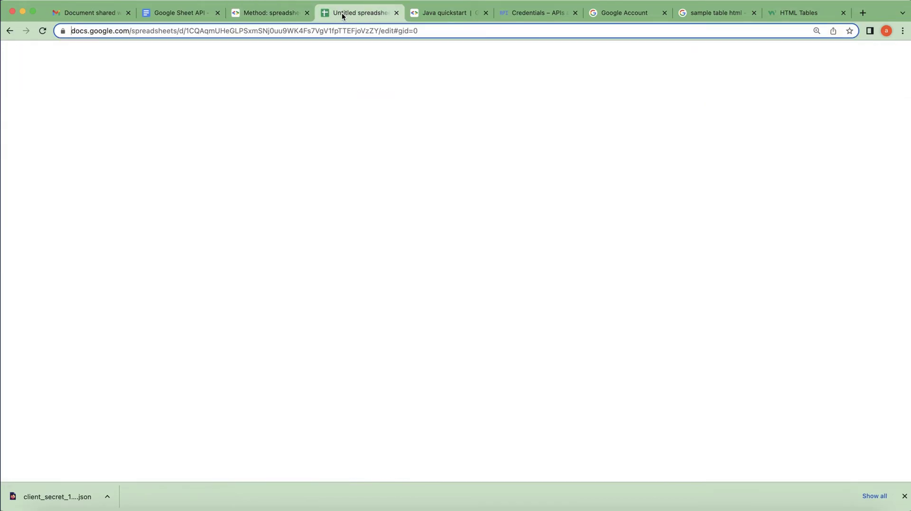
{"action": "left_click", "coordinate": [261, 12]}
{"action": "type", "text": "Sample"}
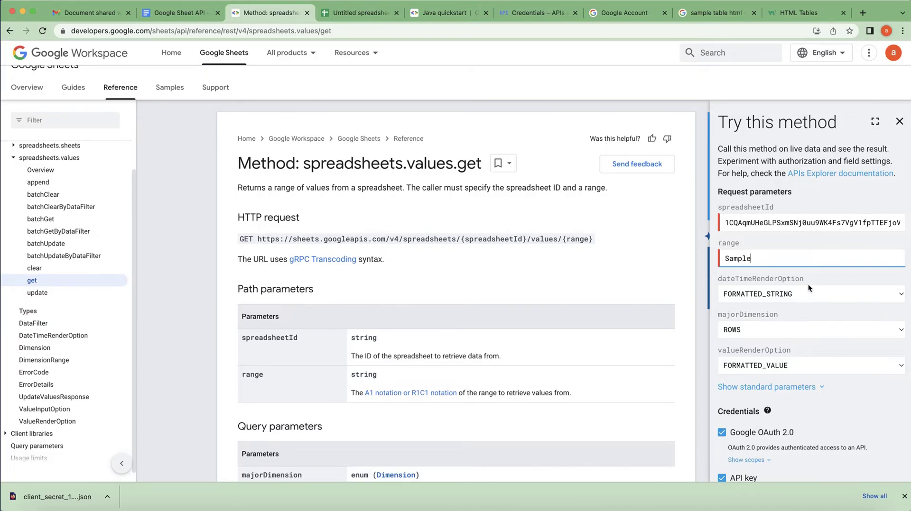
Turn off the API key credential, keep Google OAuth 2.0 enabled, and execute the request
{"action": "scroll", "coordinate": [808, 284], "scroll_direction": "down", "scroll_amount": 3}
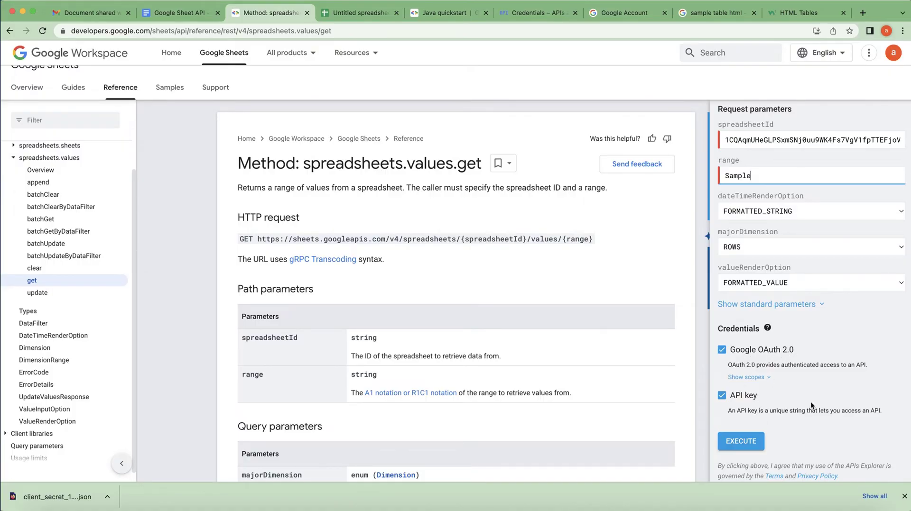
{"action": "left_click", "coordinate": [721, 397]}
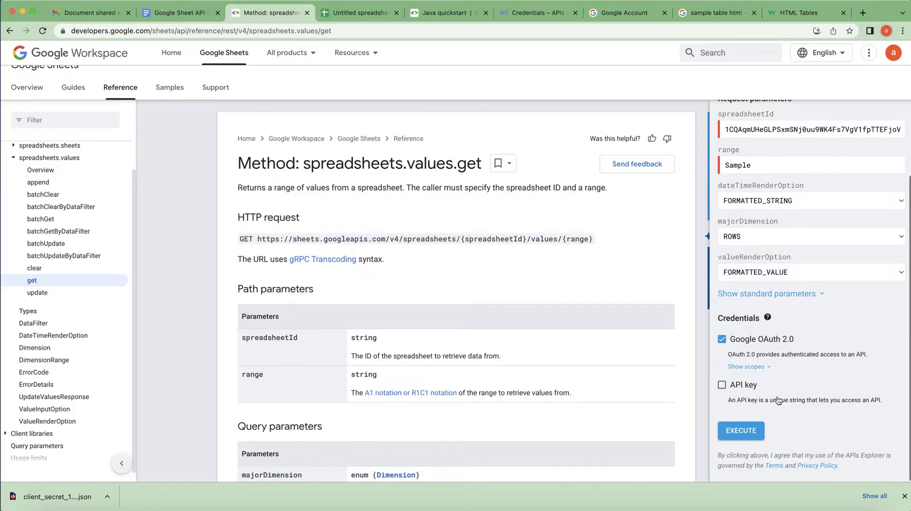
{"action": "scroll", "coordinate": [776, 400], "scroll_direction": "down", "scroll_amount": 1}
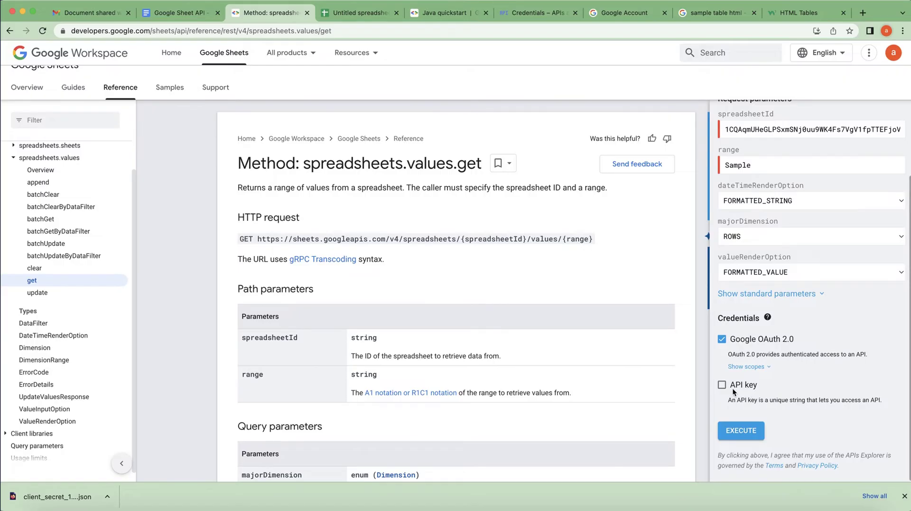
{"action": "left_click", "coordinate": [745, 434]}
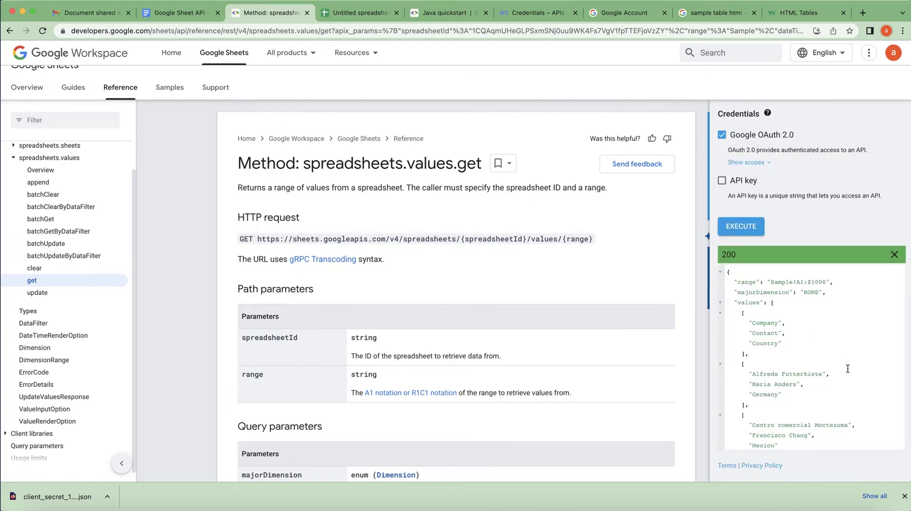
Examine the returned JSON row values and compare them with the table in the Sample sheet
{"action": "scroll", "coordinate": [847, 369], "scroll_direction": "down", "scroll_amount": 3}
{"action": "scroll", "coordinate": [847, 368], "scroll_direction": "down", "scroll_amount": 3}
{"action": "scroll", "coordinate": [847, 369], "scroll_direction": "up", "scroll_amount": 6}
{"action": "scroll", "coordinate": [847, 368], "scroll_direction": "down", "scroll_amount": 2}
{"action": "scroll", "coordinate": [806, 338], "scroll_direction": "up", "scroll_amount": 2}
{"action": "left_click", "coordinate": [355, 12]}
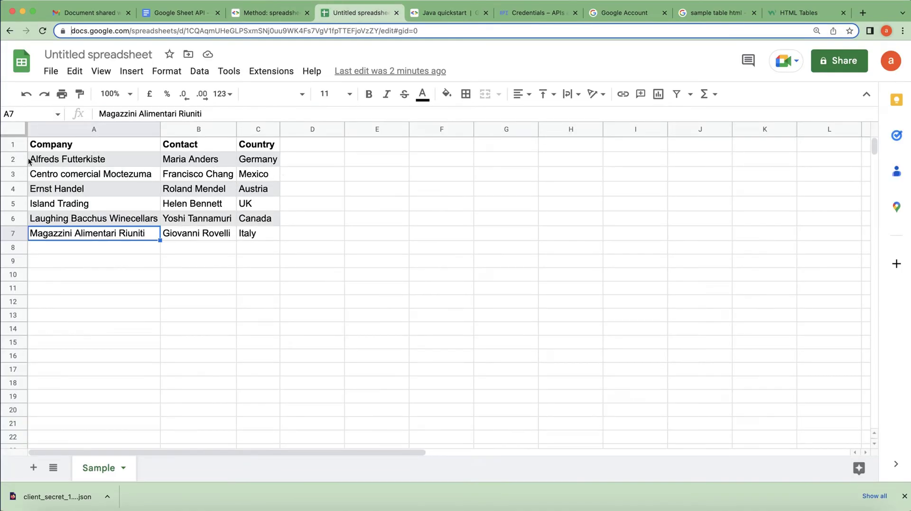
{"action": "left_click", "coordinate": [270, 14]}
{"action": "scroll", "coordinate": [840, 330], "scroll_direction": "down", "scroll_amount": 3}
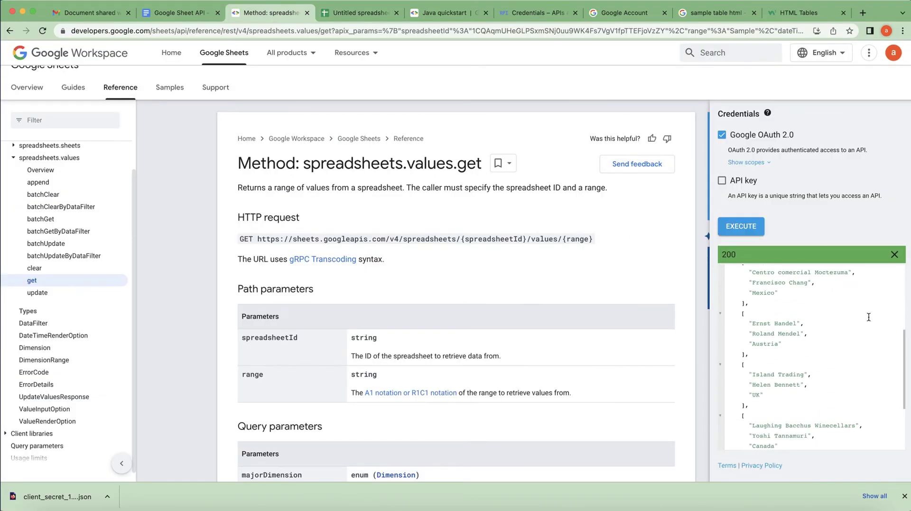
{"action": "scroll", "coordinate": [869, 317], "scroll_direction": "down", "scroll_amount": 3}
Change majorDimension to COLUMNS and execute the request again
{"action": "scroll", "coordinate": [830, 285], "scroll_direction": "up", "scroll_amount": 10}
{"action": "left_click", "coordinate": [790, 252]}
{"action": "left_click", "coordinate": [776, 261]}
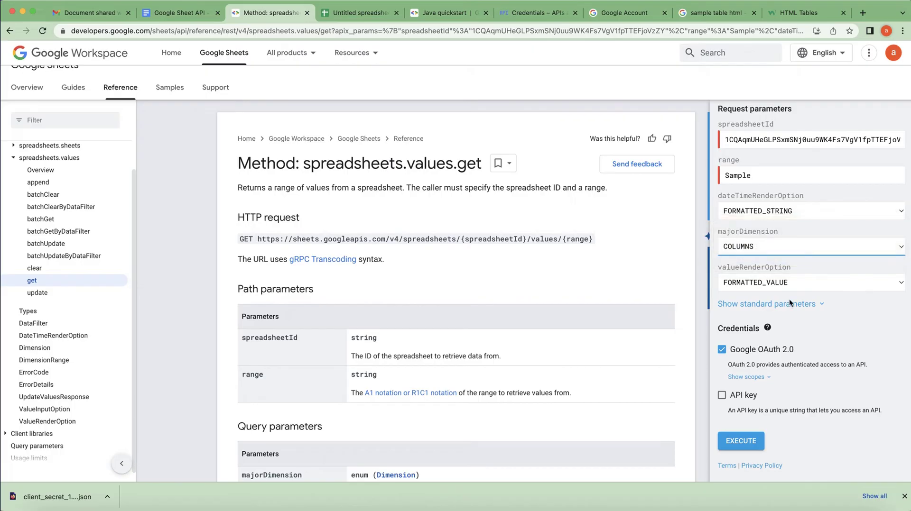
{"action": "left_click", "coordinate": [748, 445]}
{"action": "scroll", "coordinate": [741, 329], "scroll_direction": "down", "scroll_amount": 5}
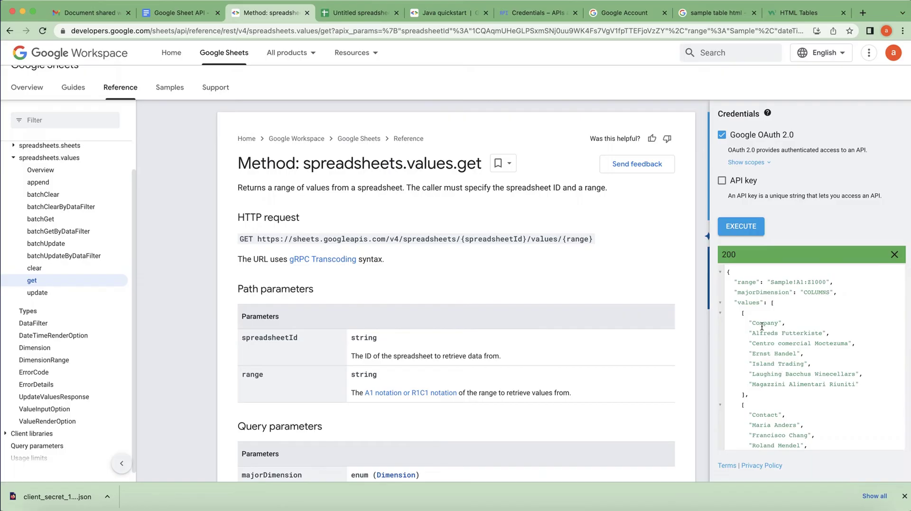
Compare the column-wise JSON response with the columns of the Sample sheet
{"action": "left_click", "coordinate": [357, 15]}
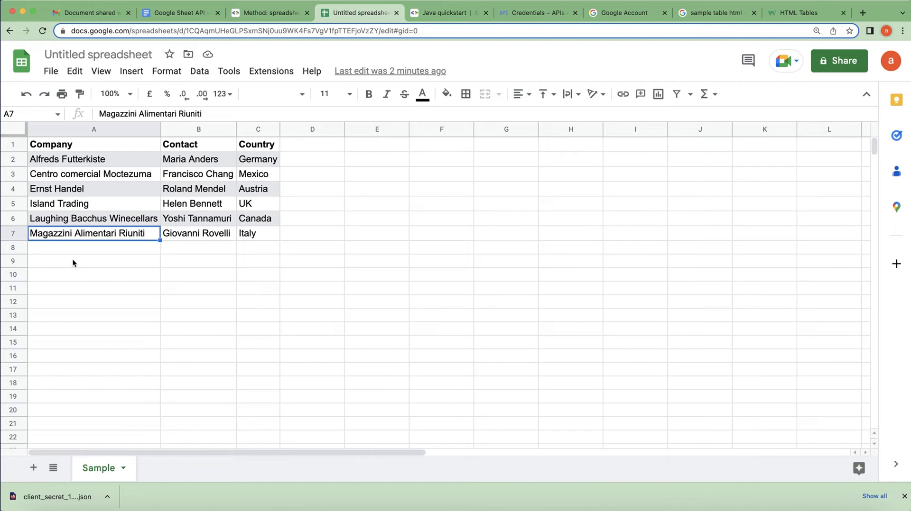
{"action": "left_click", "coordinate": [272, 19]}
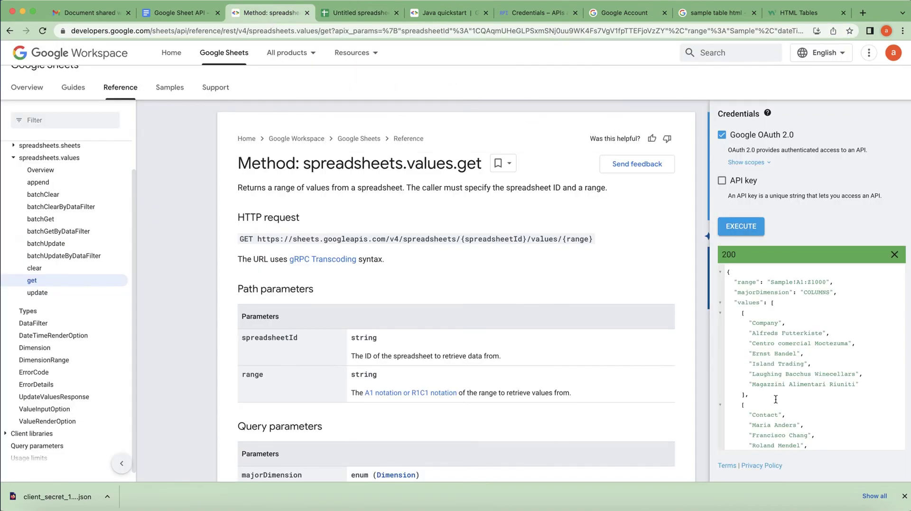
{"action": "scroll", "coordinate": [775, 400], "scroll_direction": "down", "scroll_amount": 5}
{"action": "scroll", "coordinate": [787, 414], "scroll_direction": "up", "scroll_amount": 10}
Select the block A1:C2 in the Sample sheet, check its first and last cell references, and return to the method reference
{"action": "key", "text": "ctrl+Tab"}
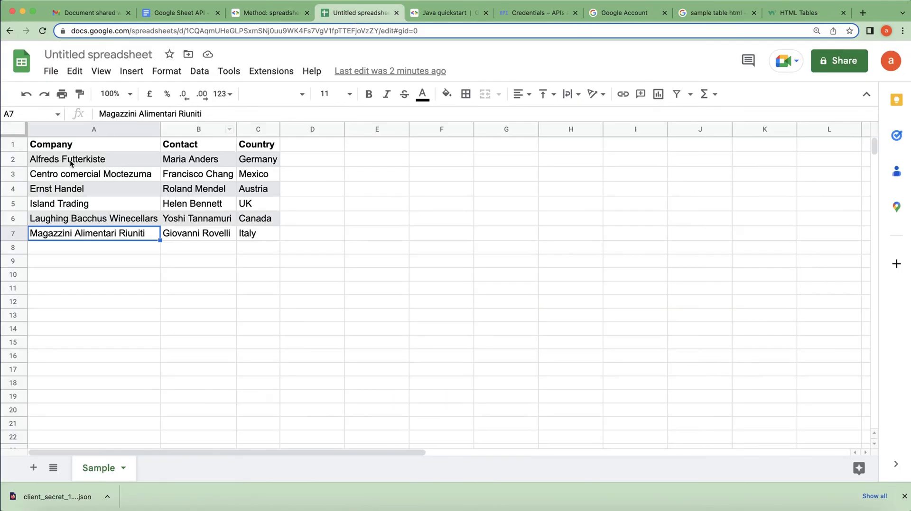
{"action": "left_click_drag", "start_coordinate": [69, 146], "coordinate": [263, 164]}
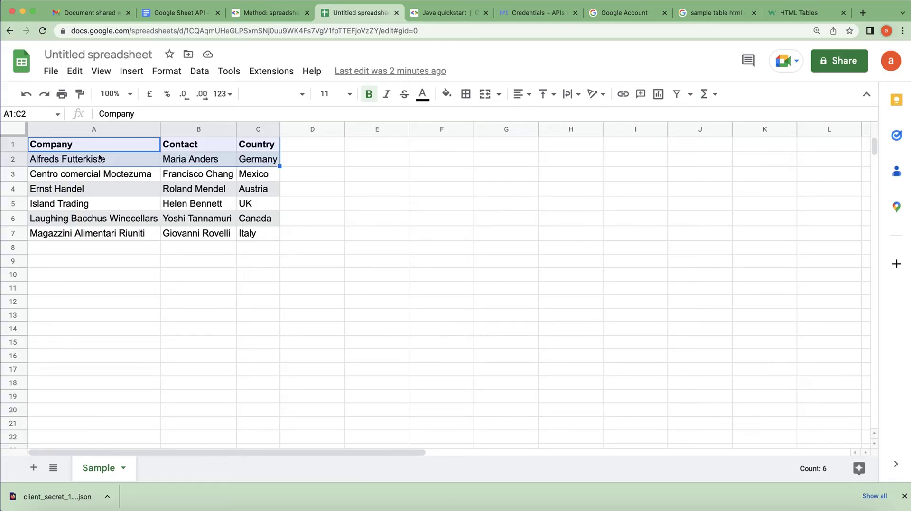
{"action": "left_click", "coordinate": [64, 148]}
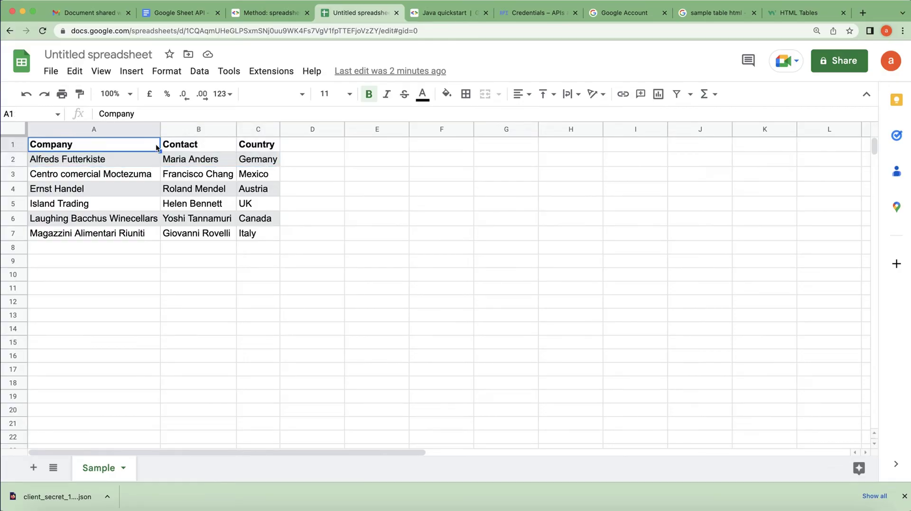
{"action": "left_click", "coordinate": [266, 162]}
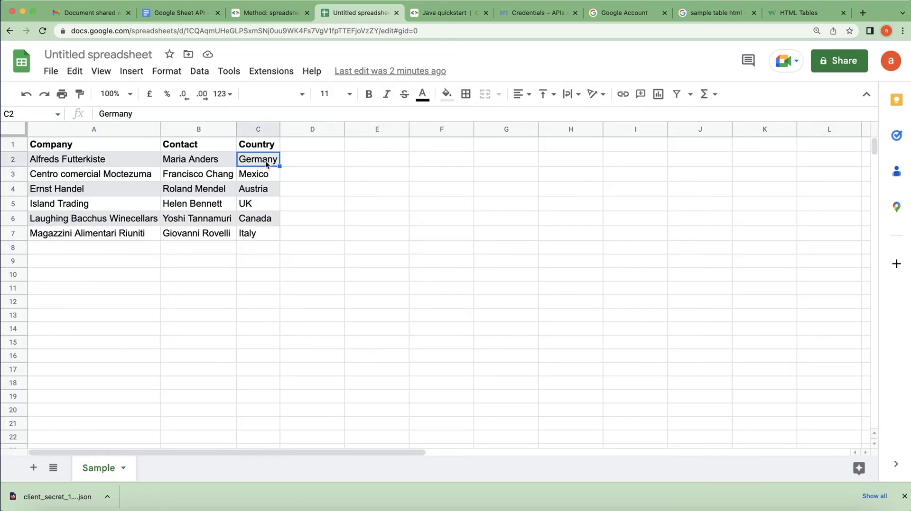
{"action": "left_click", "coordinate": [291, 14]}
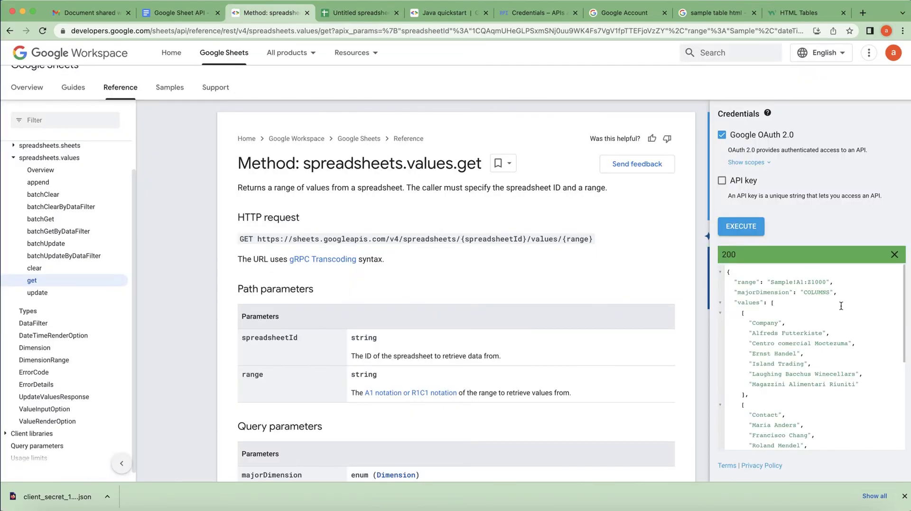
Replace the request's range parameter with A1:C2
{"action": "scroll", "coordinate": [790, 189], "scroll_direction": "up", "scroll_amount": 3}
{"action": "scroll", "coordinate": [785, 167], "scroll_direction": "up", "scroll_amount": 2}
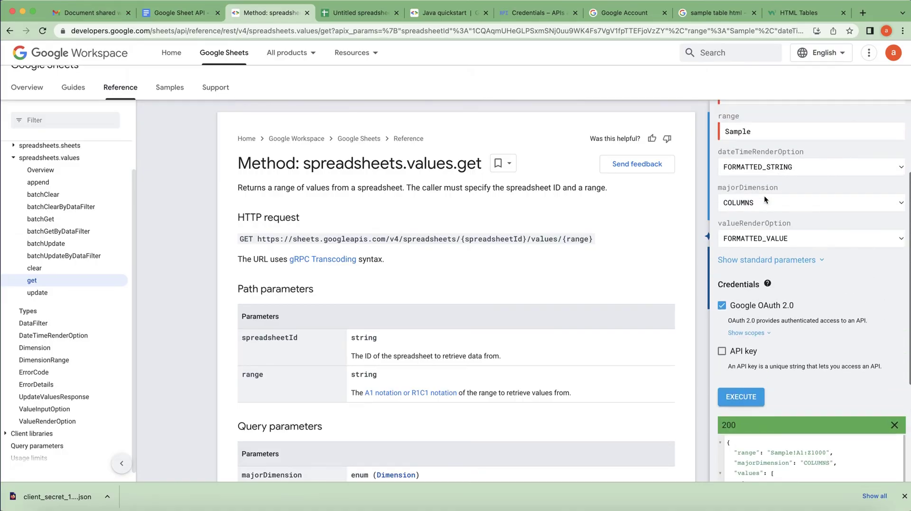
{"action": "left_click", "coordinate": [804, 167]}
{"action": "left_click", "coordinate": [805, 166]}
{"action": "scroll", "coordinate": [804, 167], "scroll_direction": "up", "scroll_amount": 3}
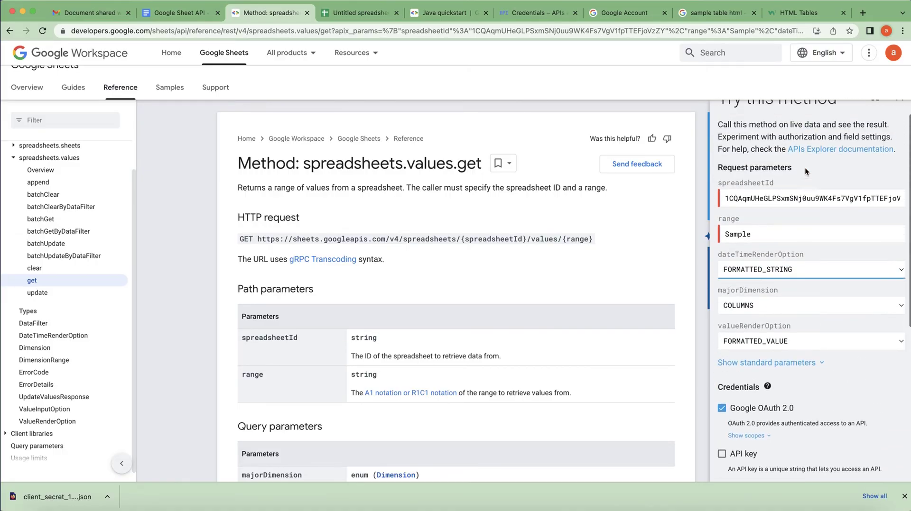
{"action": "double_click", "coordinate": [744, 244]}
{"action": "type", "text": "A1:"}
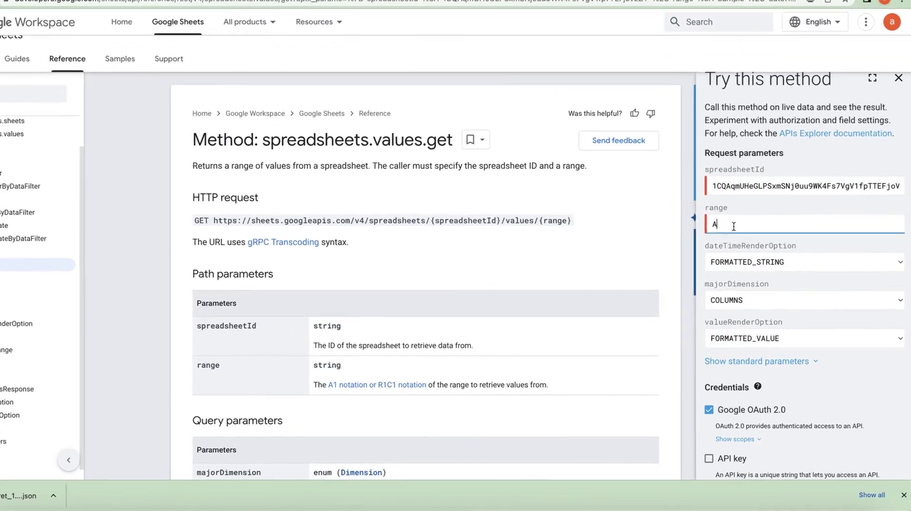
{"action": "type", "text": "C2"}
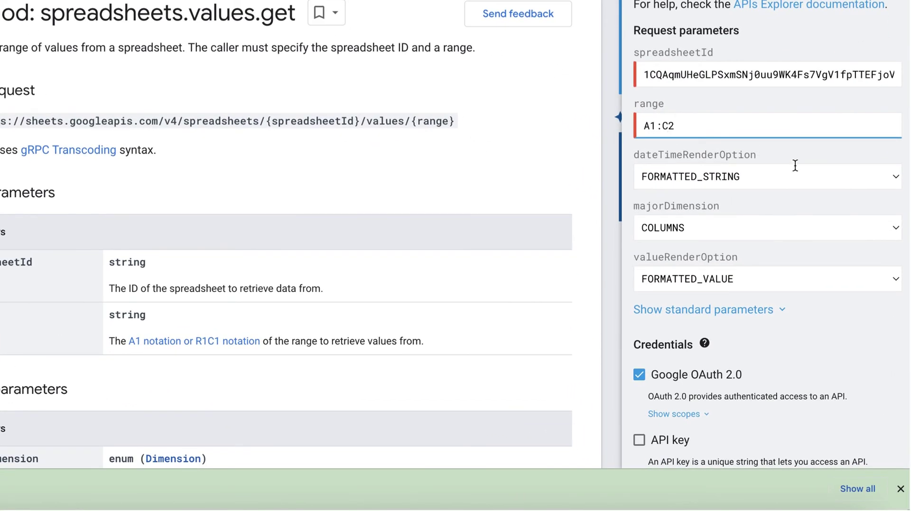
{"action": "scroll", "coordinate": [795, 165], "scroll_direction": "down", "scroll_amount": 5}
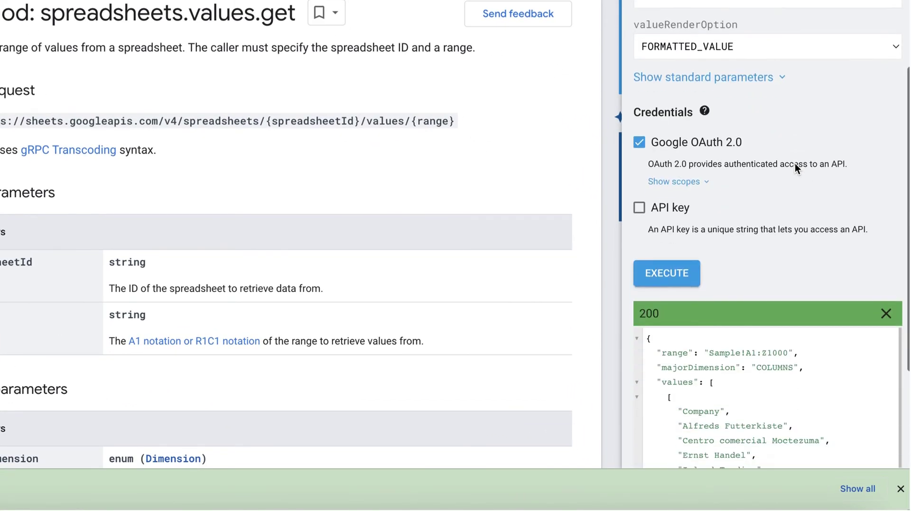
Execute the values.get request for the range A1:C2 and read through the returned JSON
{"action": "left_click", "coordinate": [662, 284]}
{"action": "scroll", "coordinate": [498, 195], "scroll_direction": "down", "scroll_amount": 4}
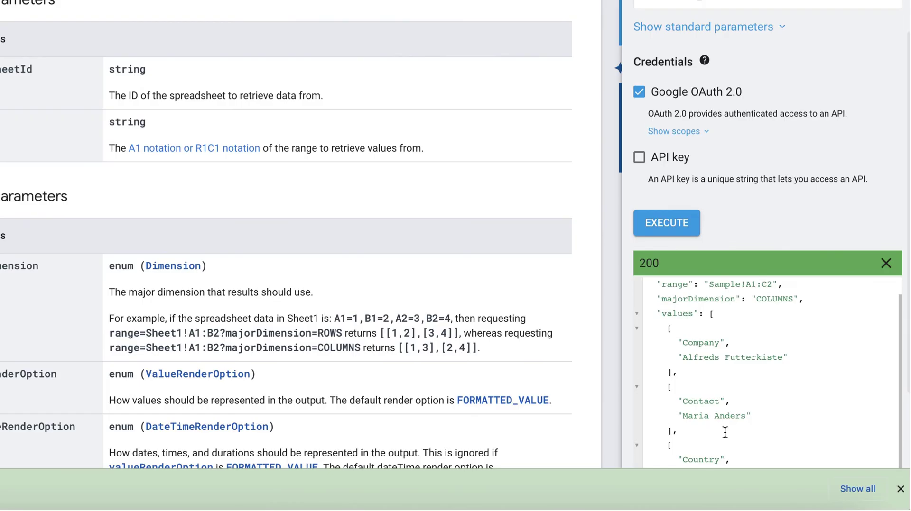
{"action": "scroll", "coordinate": [722, 429], "scroll_direction": "down", "scroll_amount": 3}
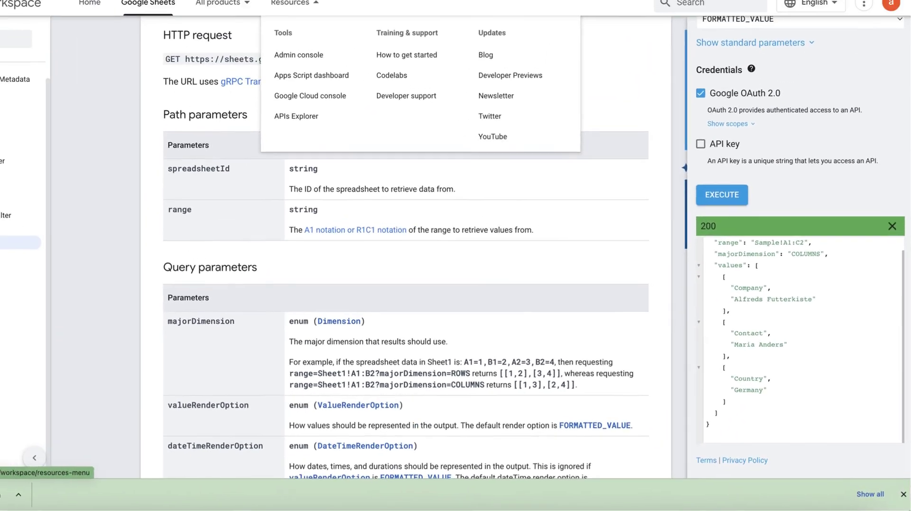
Compare the A1:C2 response with the first two rows of the Sample sheet, and review the request parameters alongside the returned JSON
{"action": "left_click", "coordinate": [349, 15]}
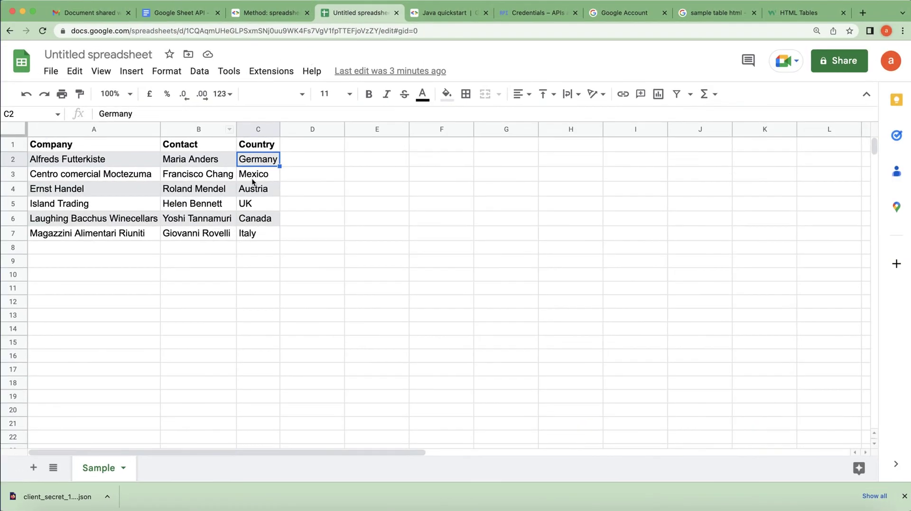
{"action": "left_click", "coordinate": [268, 15]}
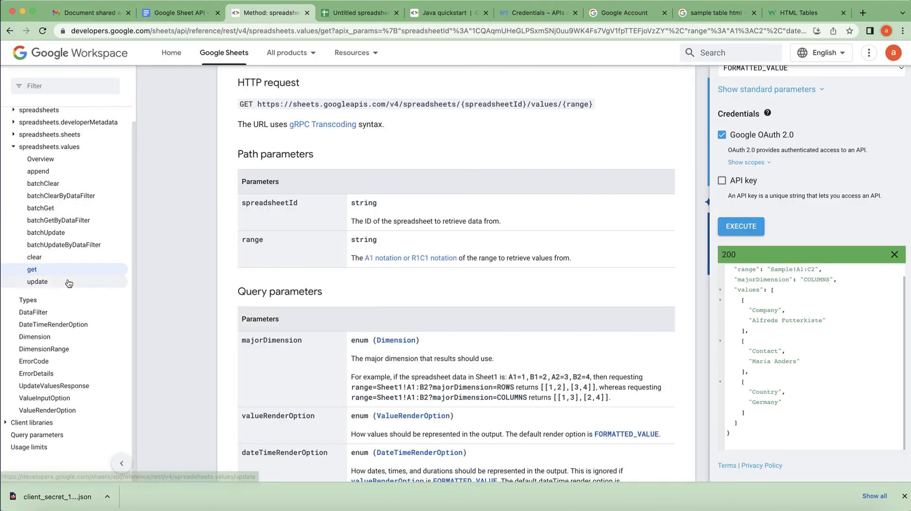
{"action": "scroll", "coordinate": [902, 271], "scroll_direction": "up", "scroll_amount": 1}
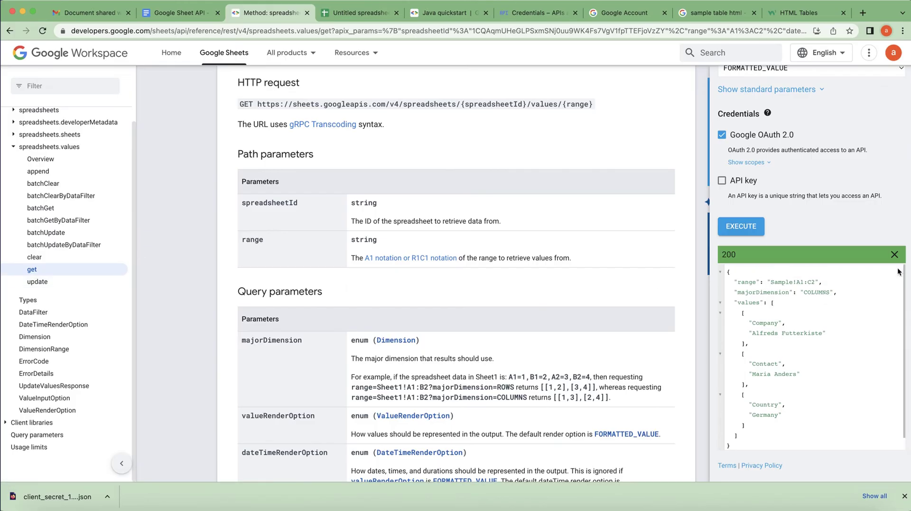
{"action": "scroll", "coordinate": [827, 143], "scroll_direction": "up", "scroll_amount": 3}
{"action": "scroll", "coordinate": [827, 143], "scroll_direction": "up", "scroll_amount": 3}
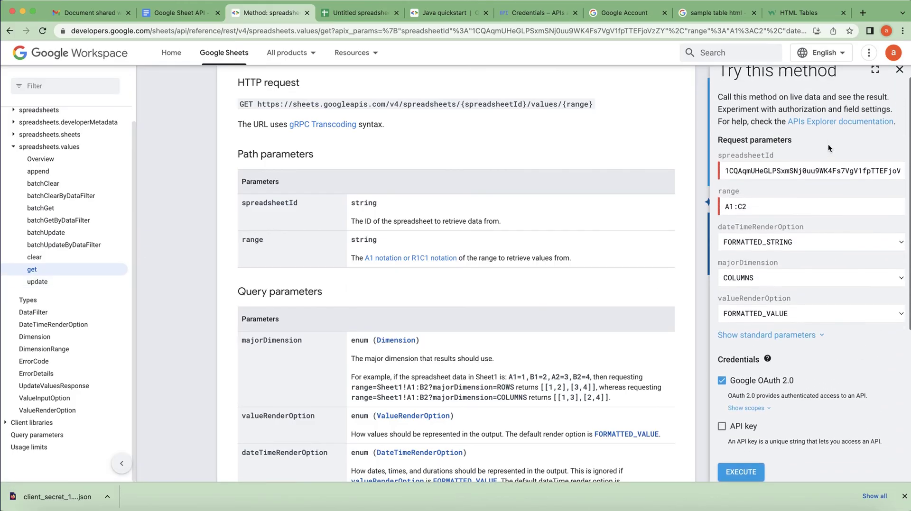
{"action": "scroll", "coordinate": [827, 144], "scroll_direction": "down", "scroll_amount": 2}
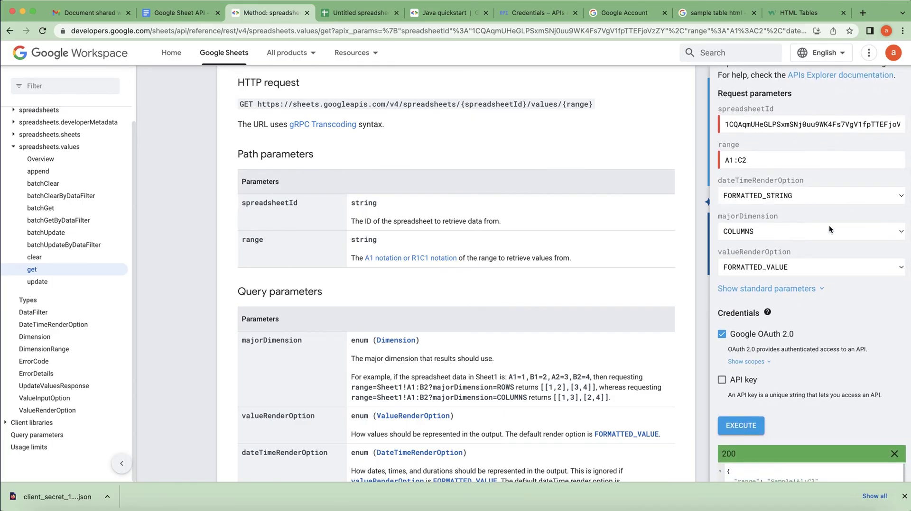
{"action": "scroll", "coordinate": [829, 226], "scroll_direction": "down", "scroll_amount": 5}
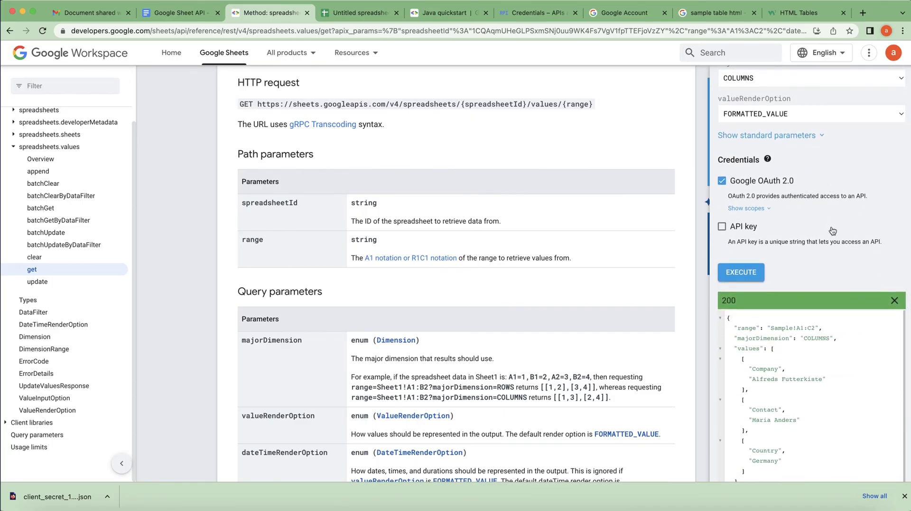